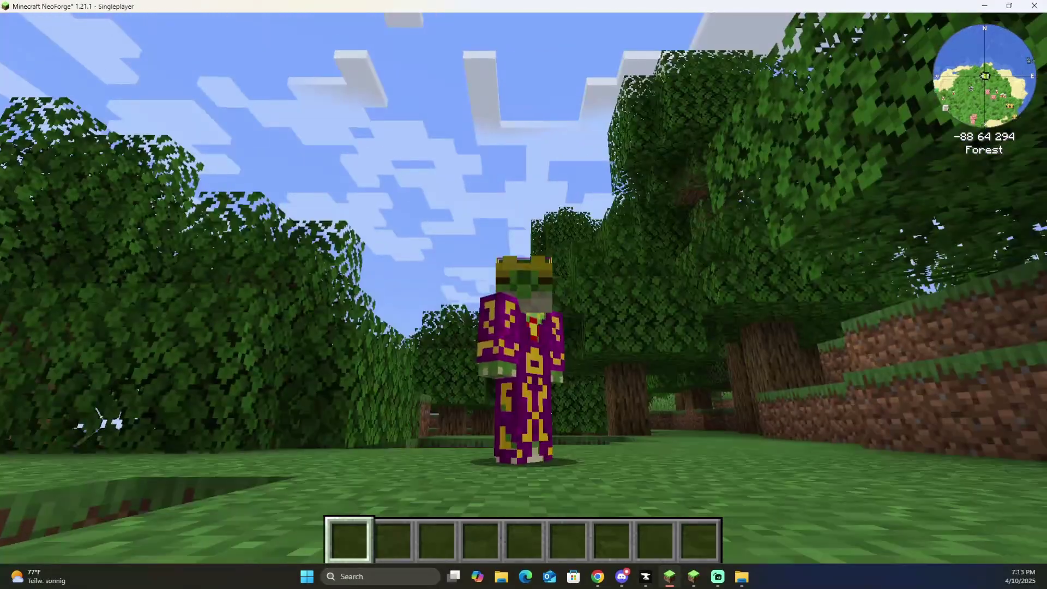
# Step: Walk the player a short way through the forest
pyautogui.press('w')
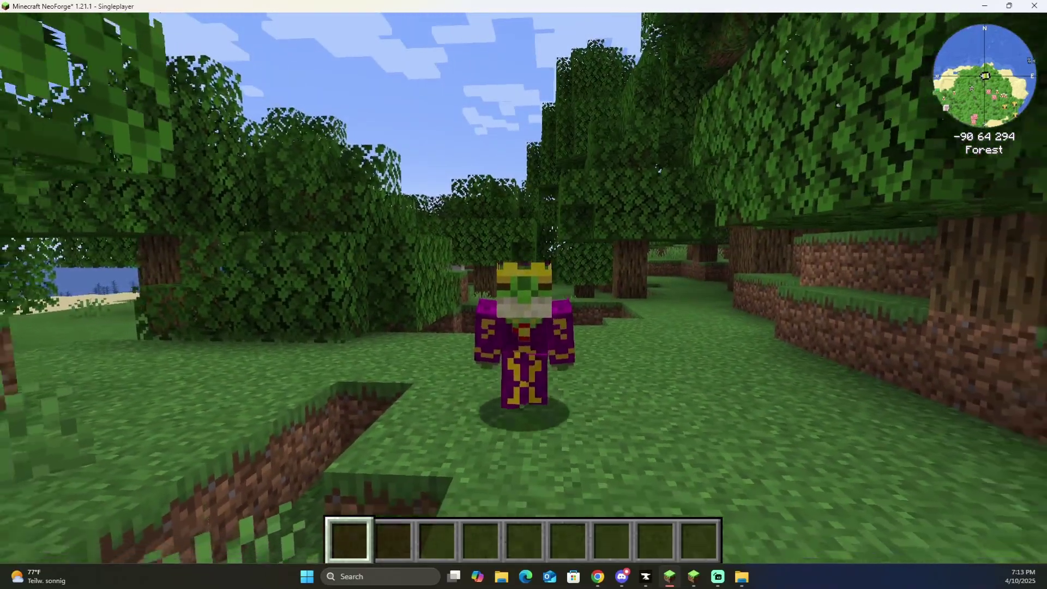
pyautogui.press('w')
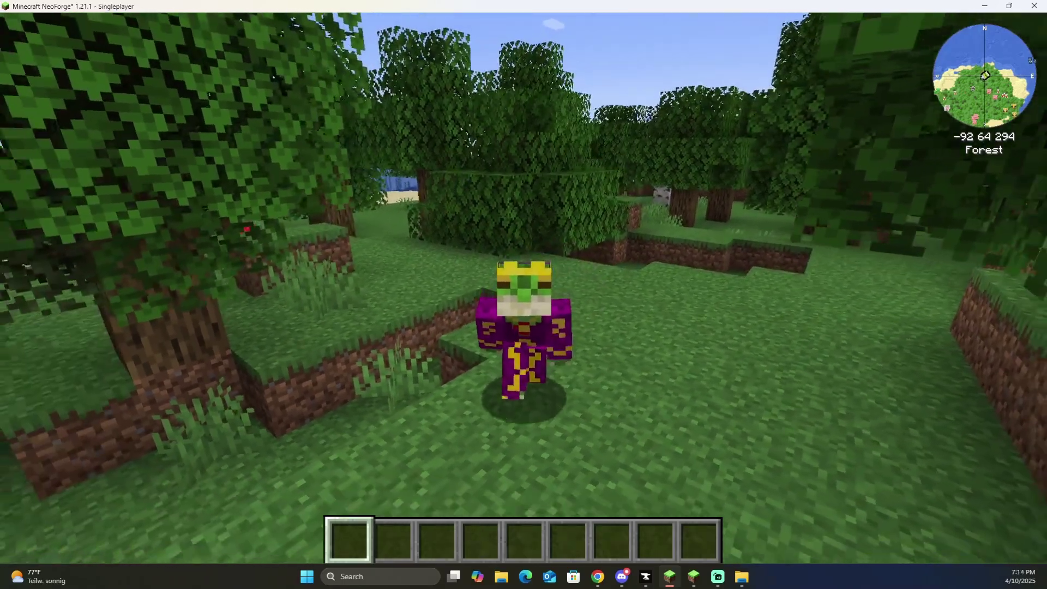
pyautogui.press('w')
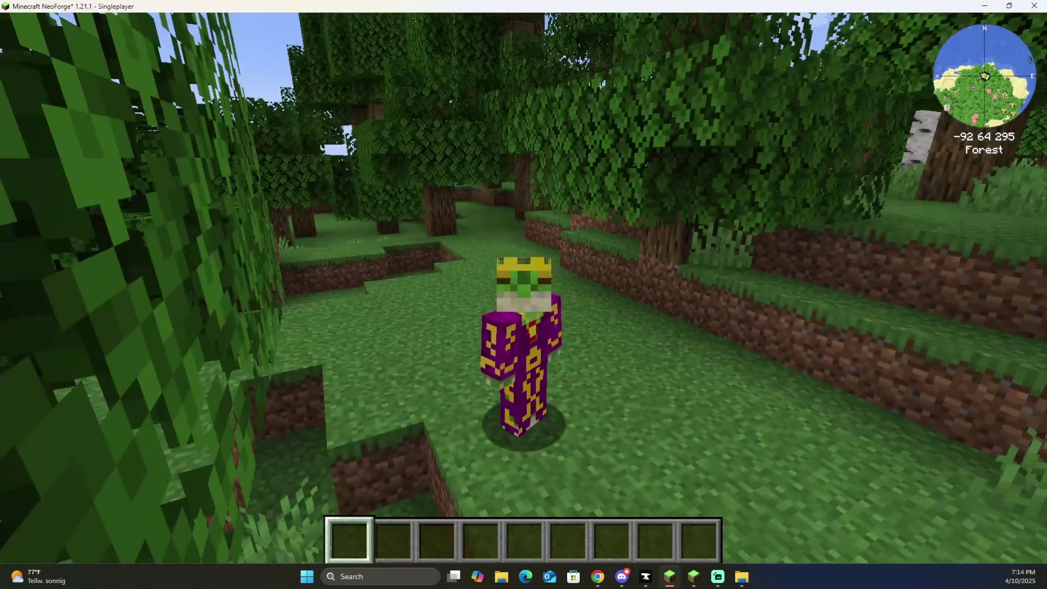
# Step: Open the quest book from the creative inventory and expand its empty chapter panel
pyautogui.press('e')
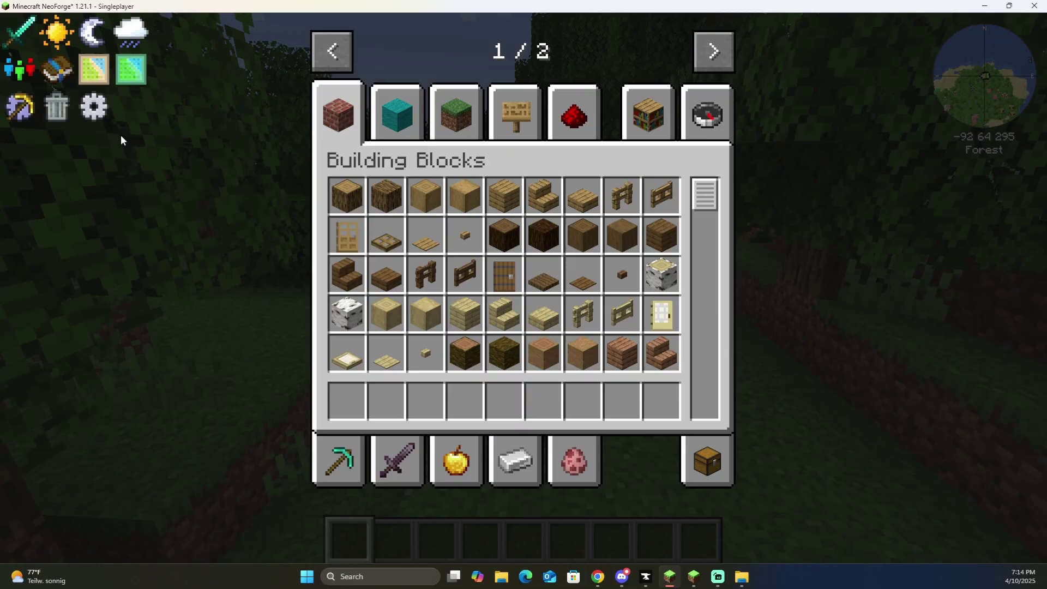
pyautogui.click(57, 69)
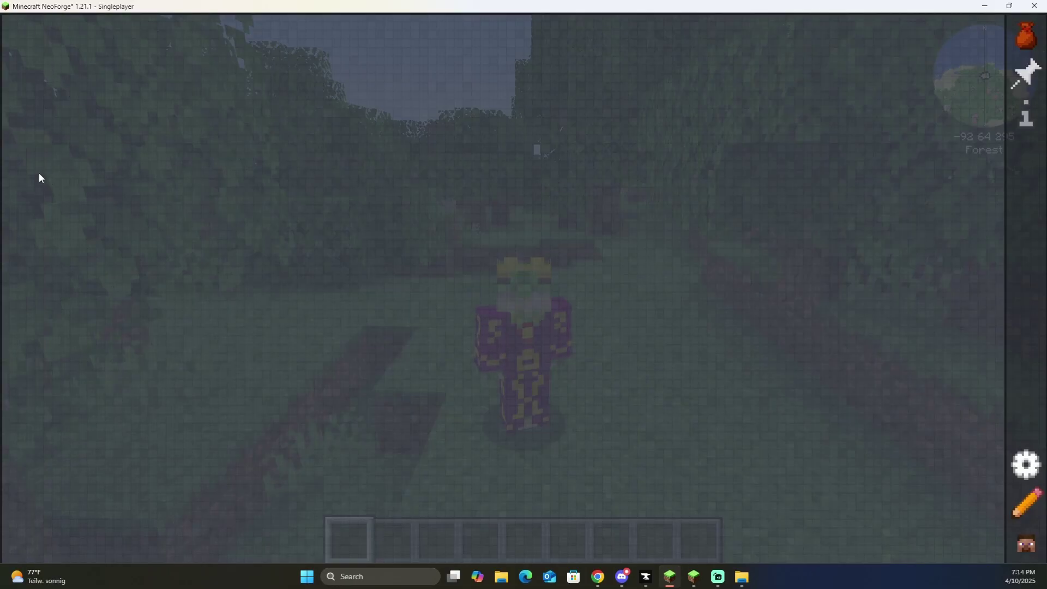
pyautogui.moveTo(51, 94)
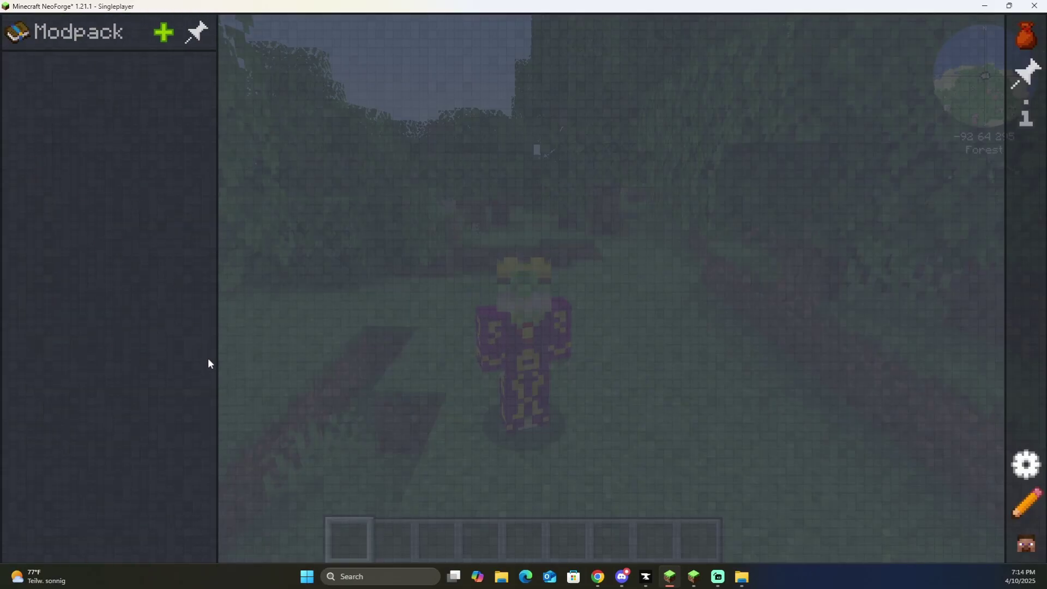
# Step: Switch to the Enigmatica 10 game, resume play and walk toward the wooden structure
pyautogui.click(694, 583)
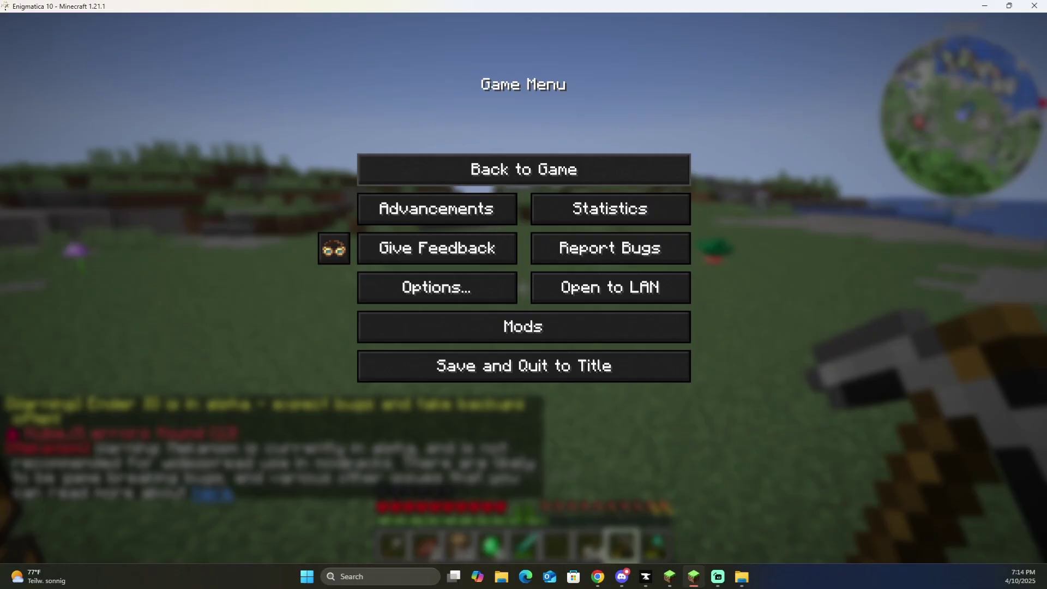
pyautogui.click(376, 169)
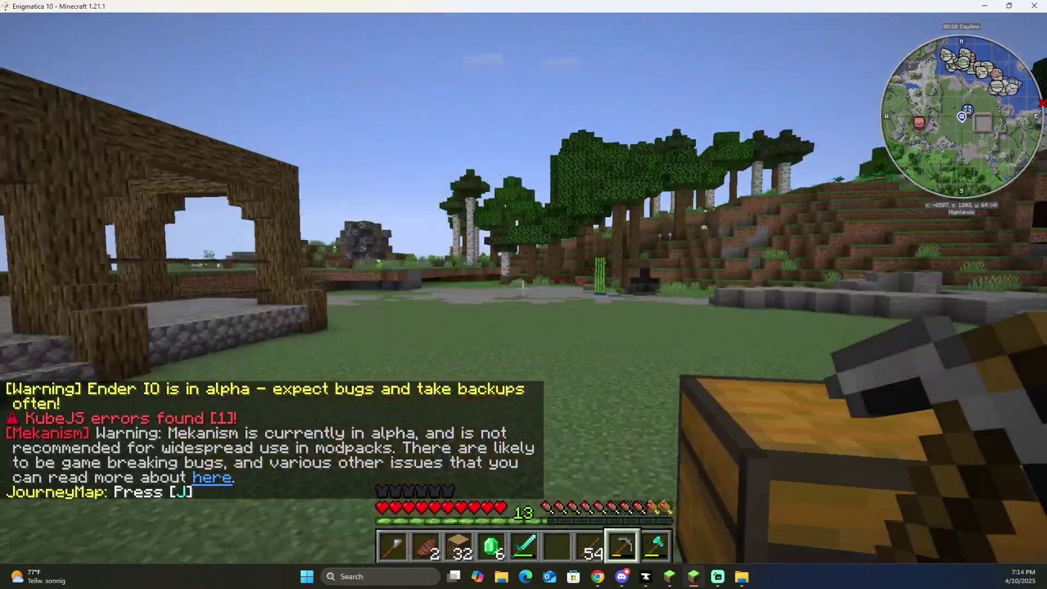
pyautogui.press('w')
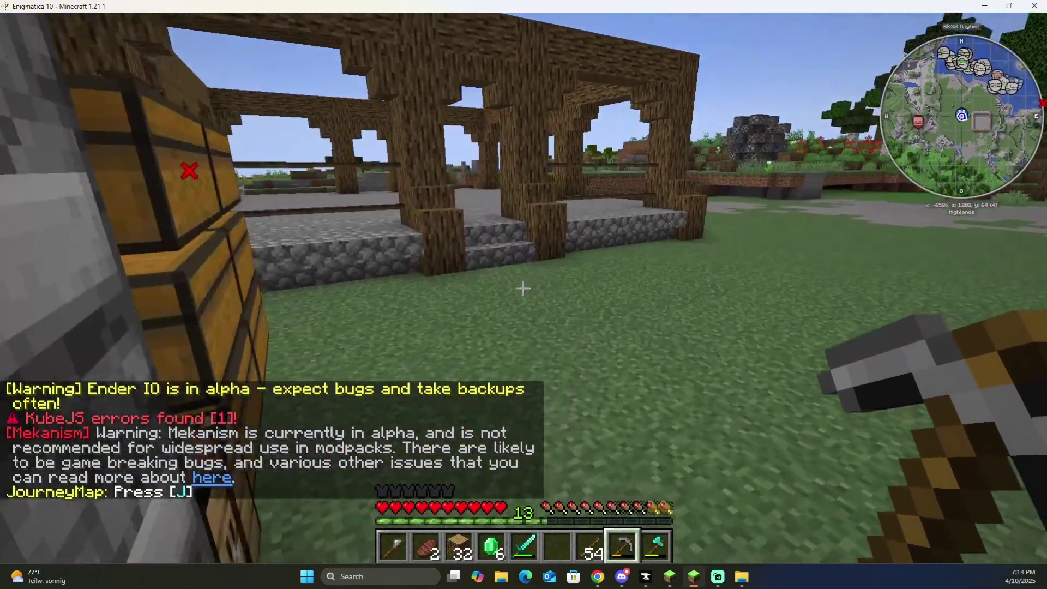
# Step: Browse the Enigmatica 10 quest book's chapters and Mekanism quest tree, then return to NeoForge
pyautogui.press('e')
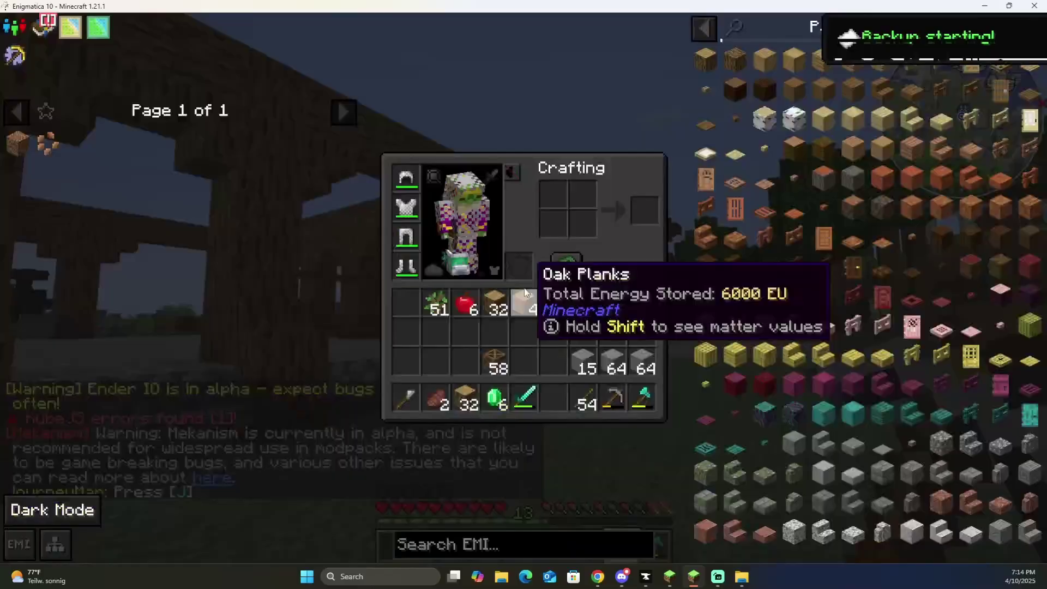
pyautogui.click(48, 22)
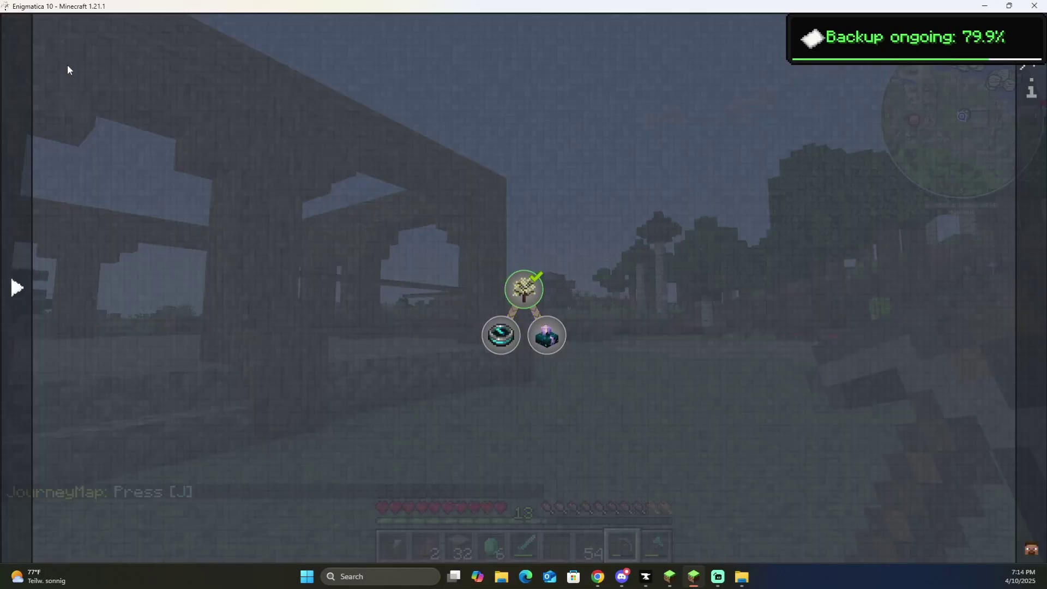
pyautogui.moveTo(27, 150)
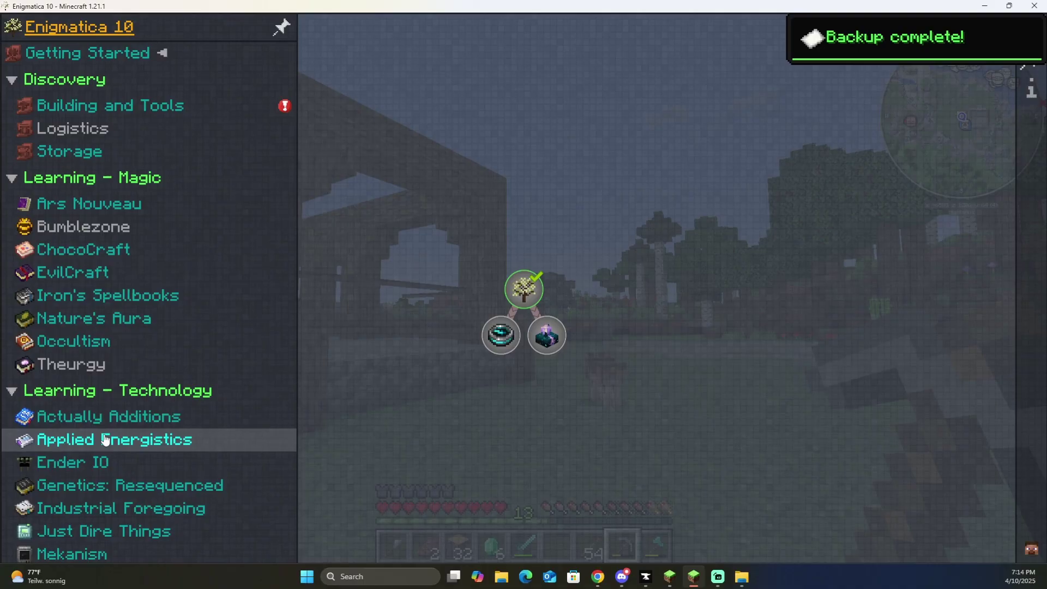
pyautogui.scroll(-2, 106, 463)
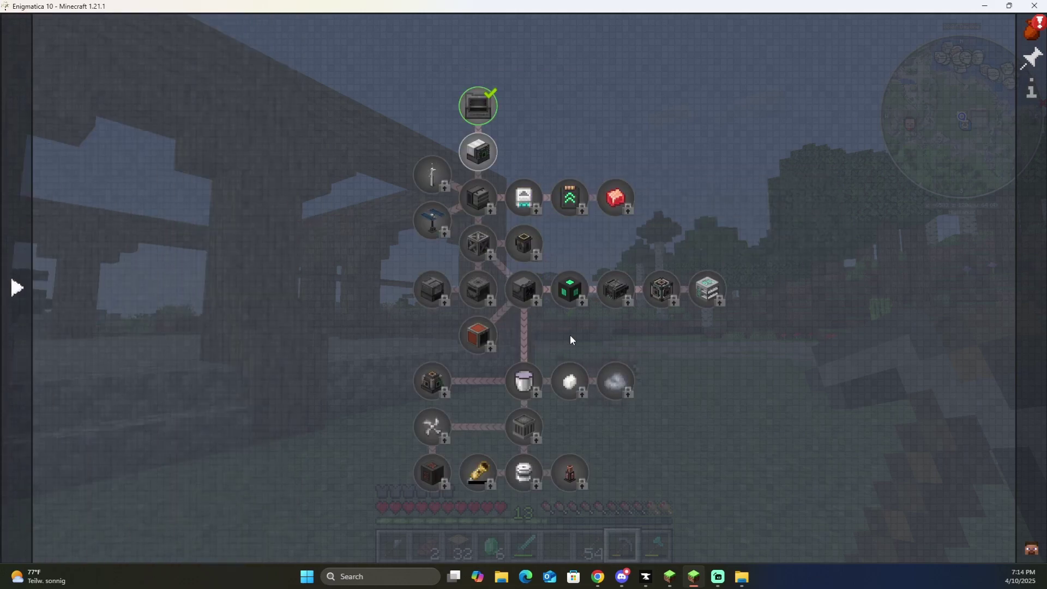
pyautogui.click(671, 583)
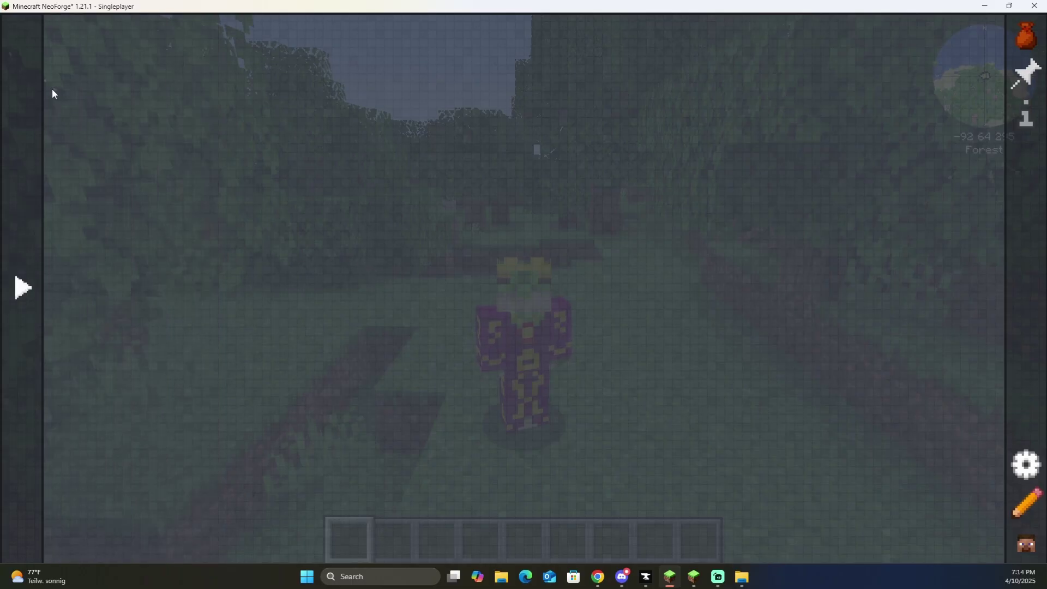
# Step: Create a new quest chapter named 'sdfa'
pyautogui.moveTo(47, 71)
pyautogui.click(163, 33)
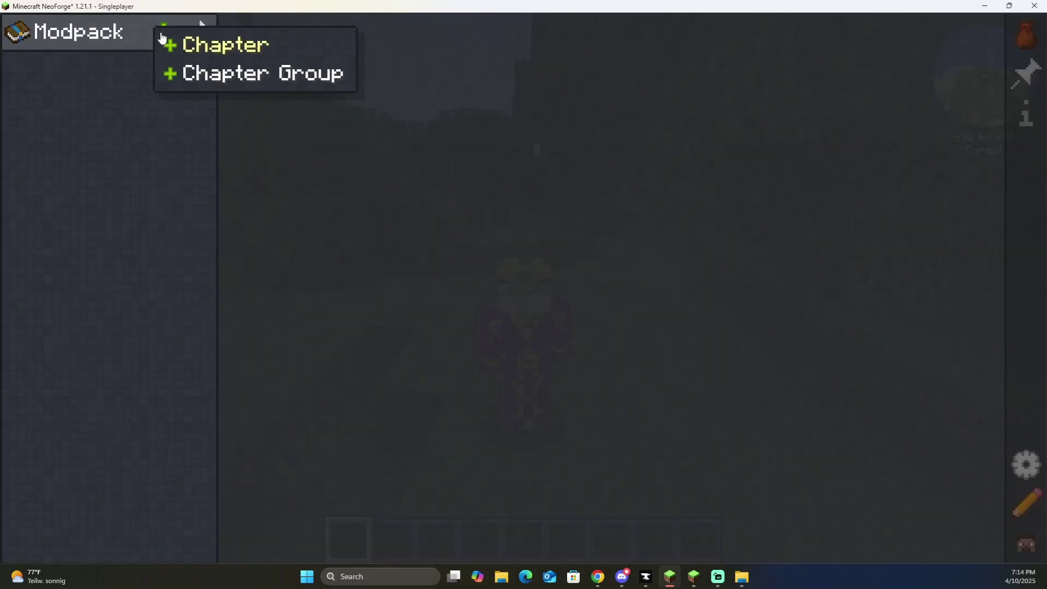
pyautogui.click(179, 46)
pyautogui.write('sdfa')
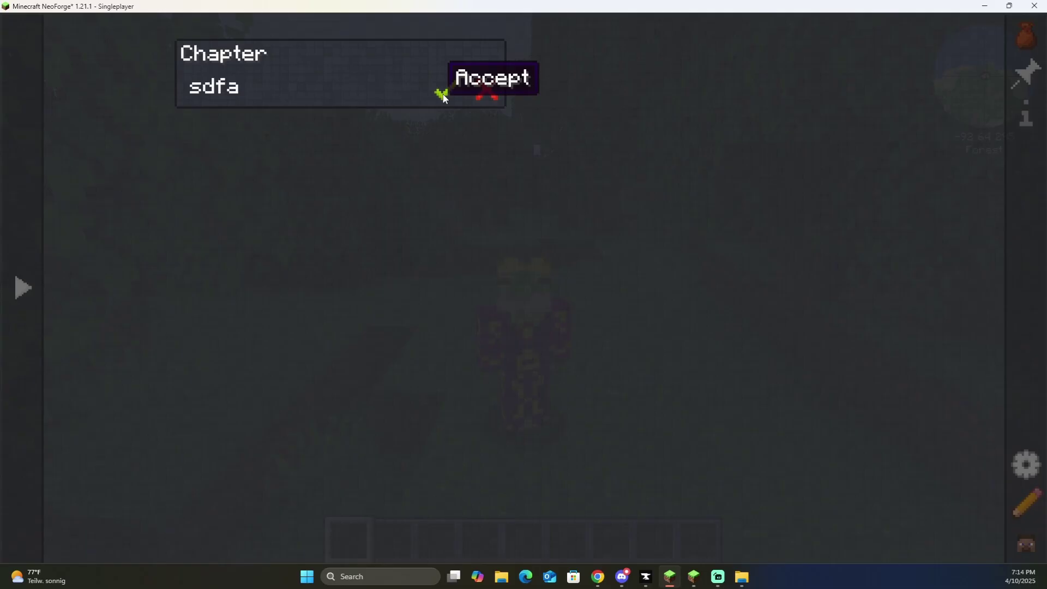
pyautogui.click(442, 88)
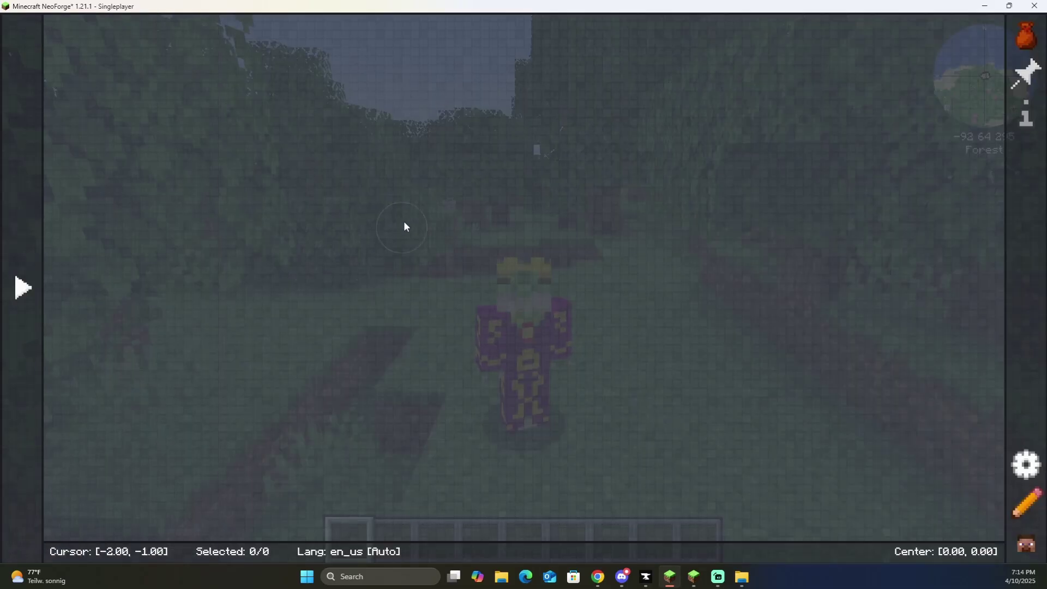
# Step: Add a Visit Dimension quest for the overworld to sdfa and leave the quest book
pyautogui.rightClick(404, 225)
pyautogui.click(453, 201)
pyautogui.click(605, 401)
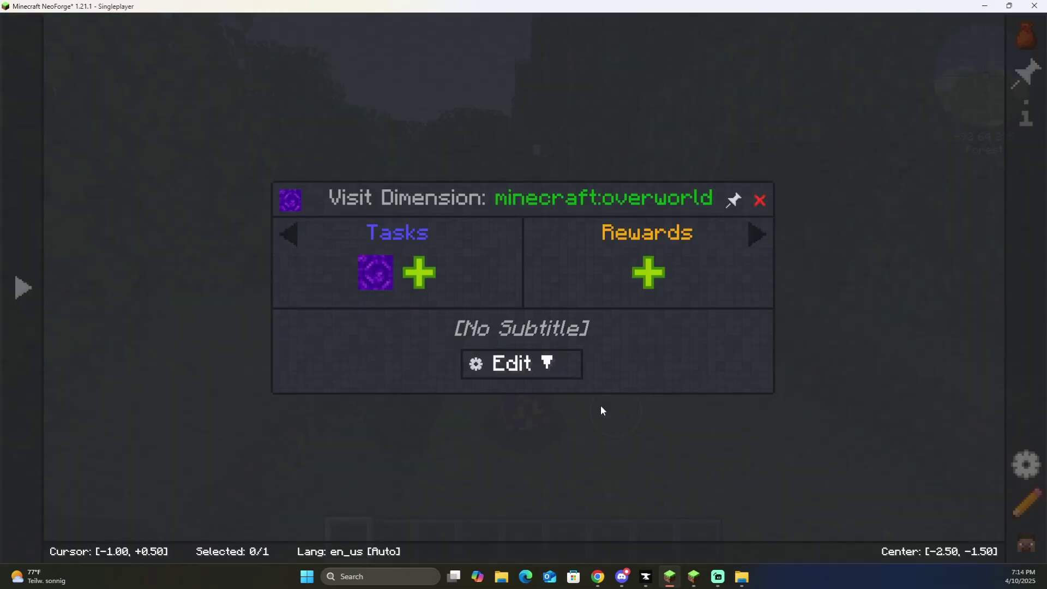
pyautogui.click(757, 200)
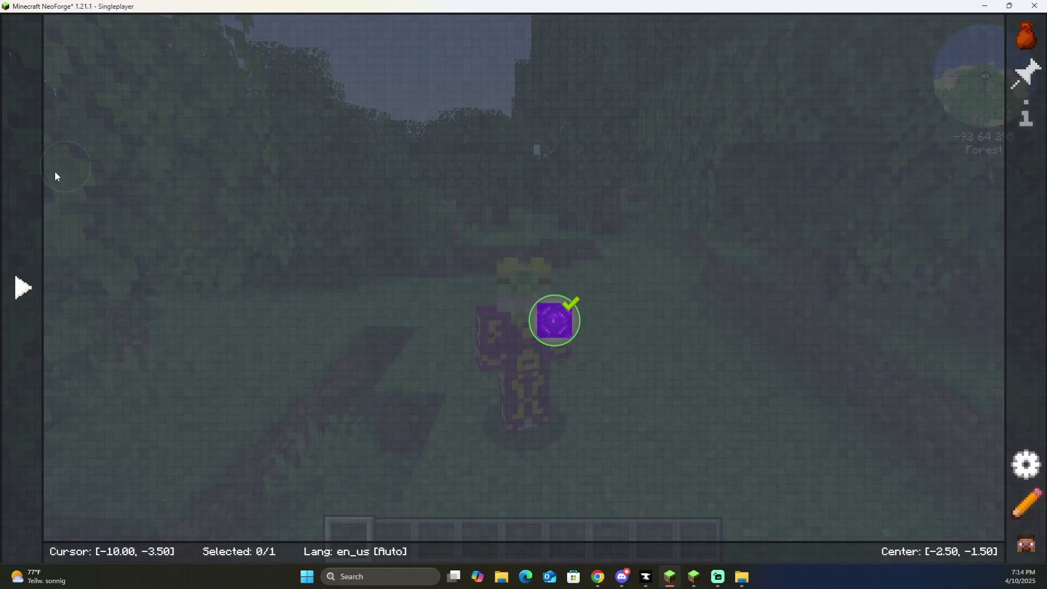
pyautogui.moveTo(30, 132)
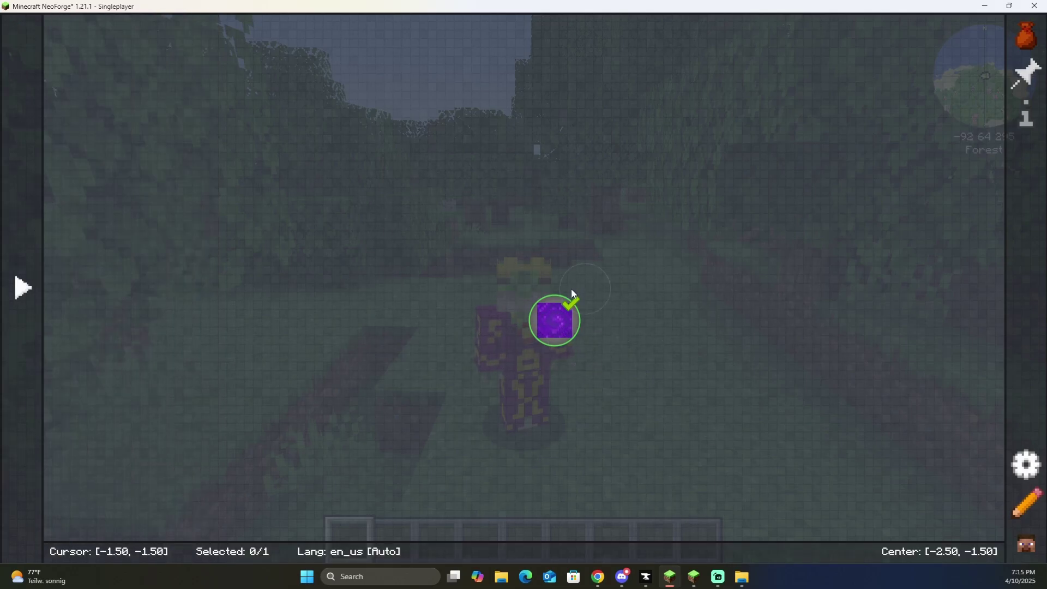
pyautogui.press('Escape')
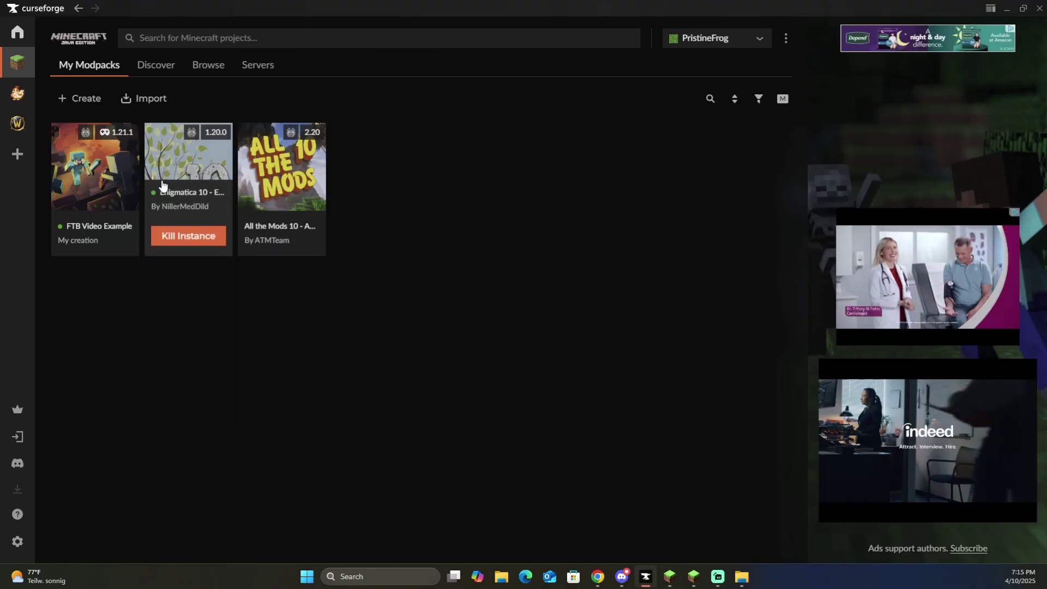
# Step: Open the FTB Video Example profile's instance folder from its CurseForge card menu
pyautogui.rightClick(112, 162)
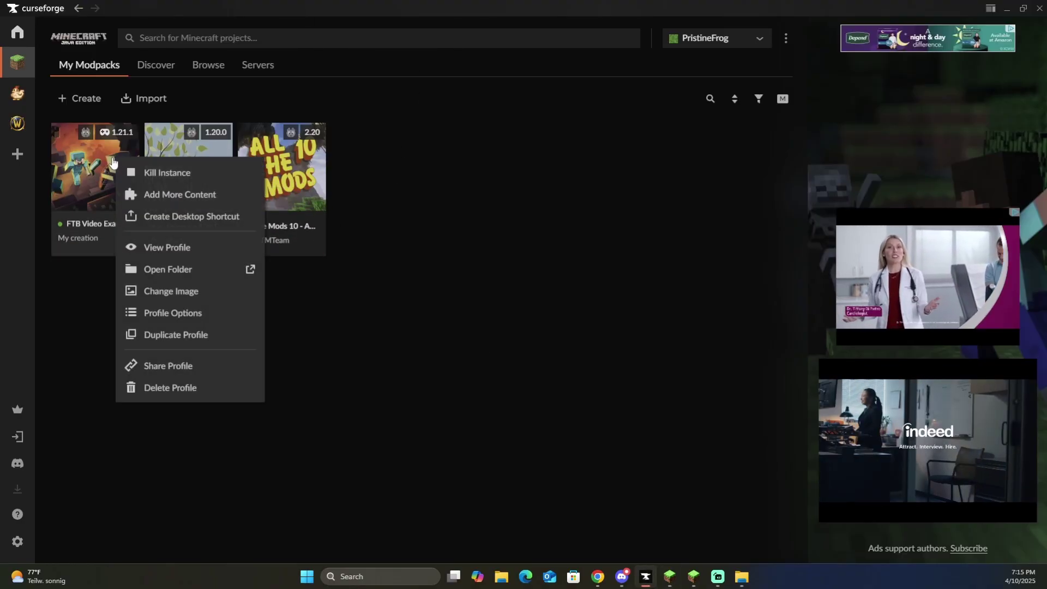
pyautogui.click(162, 269)
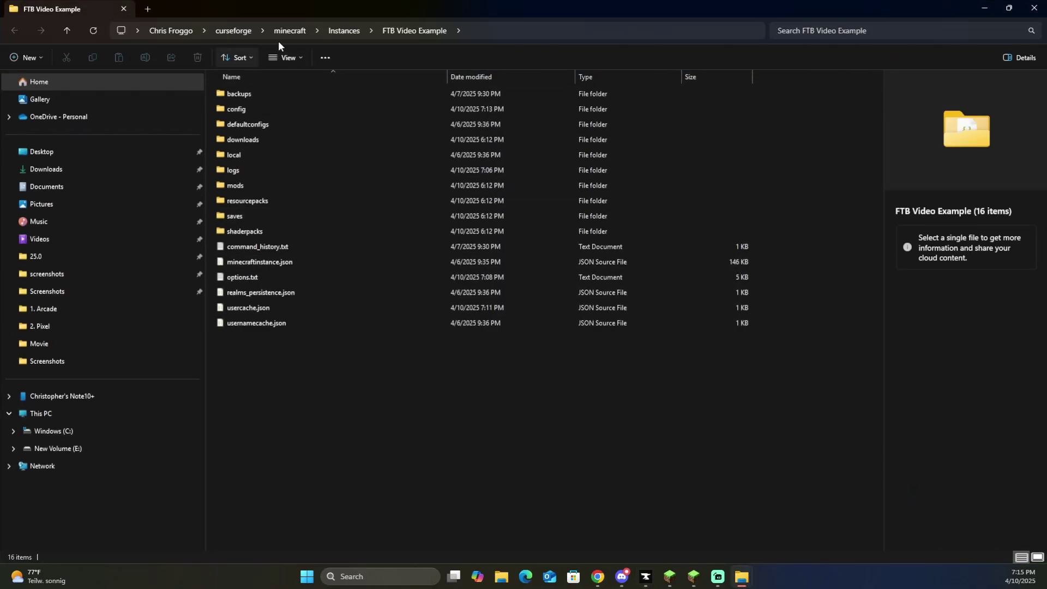
# Step: Delete chapters, lang, chapter_groups.snbt and data.snbt from FTB Video Example's config/ftbquests/quests
pyautogui.click(345, 31)
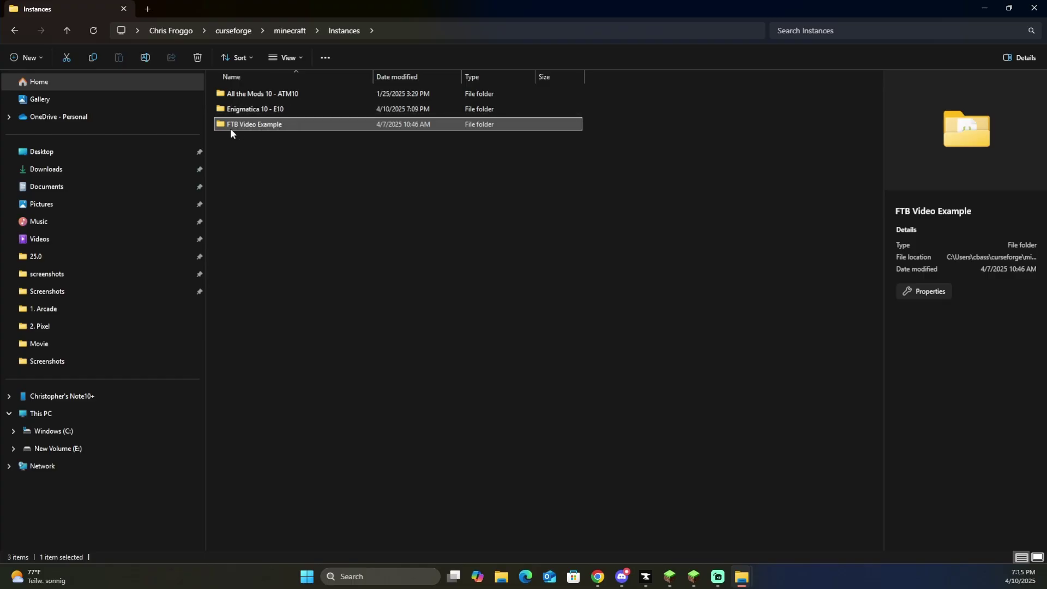
pyautogui.doubleClick(267, 125)
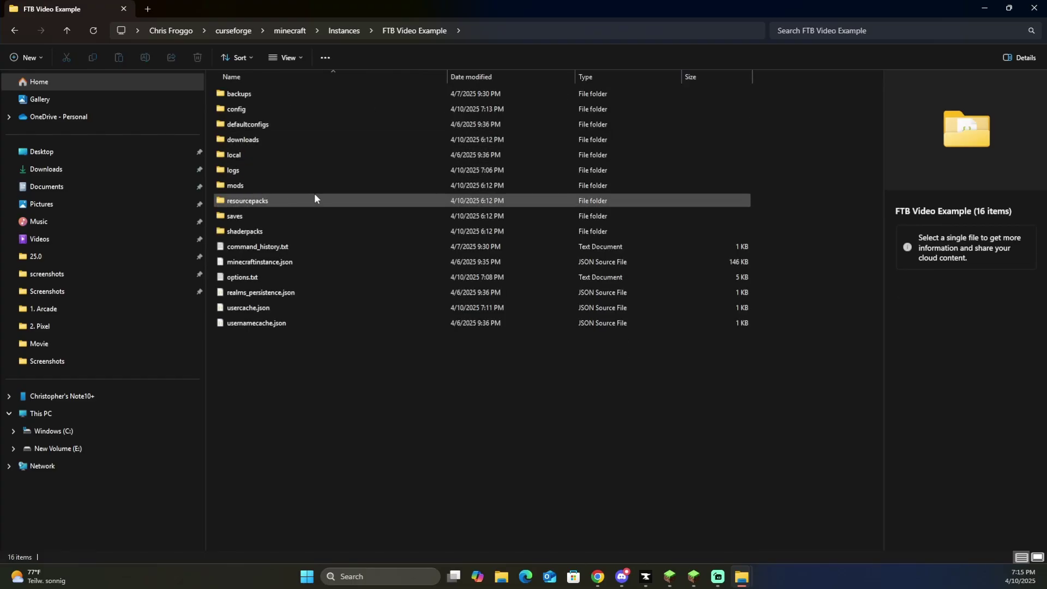
pyautogui.doubleClick(248, 110)
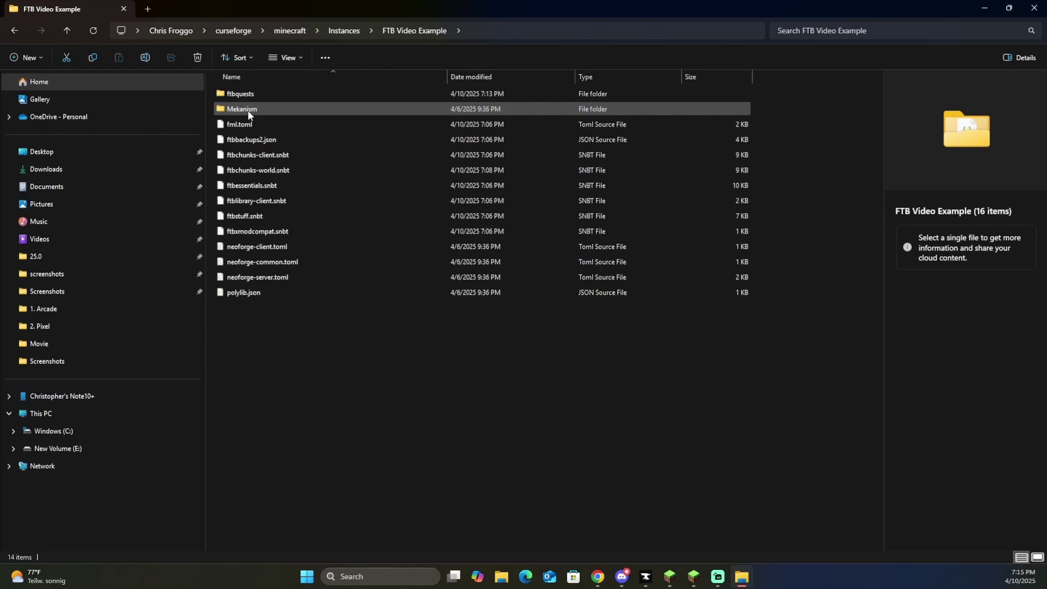
pyautogui.doubleClick(246, 95)
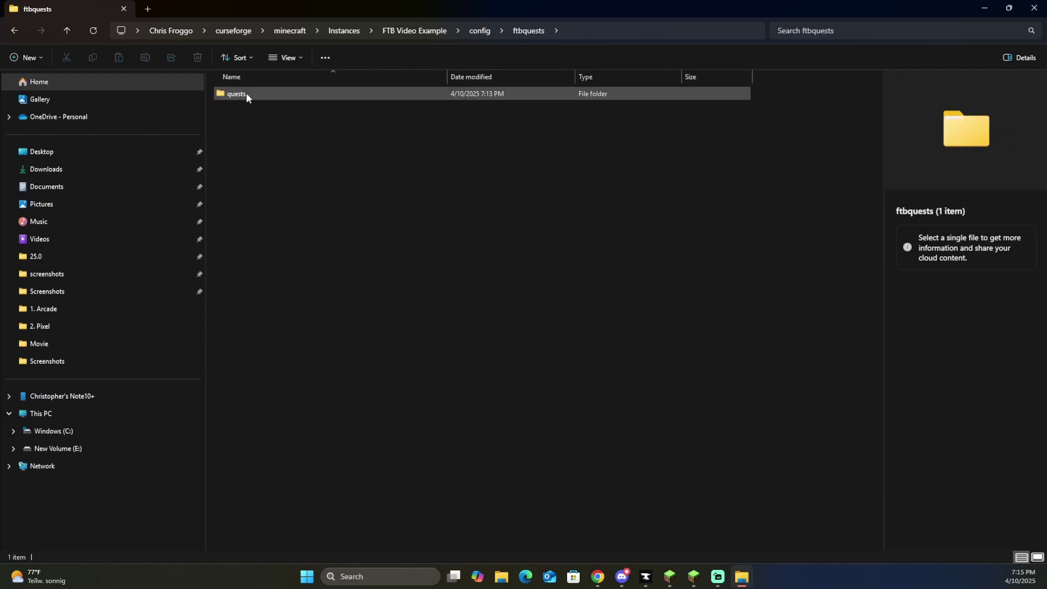
pyautogui.doubleClick(246, 94)
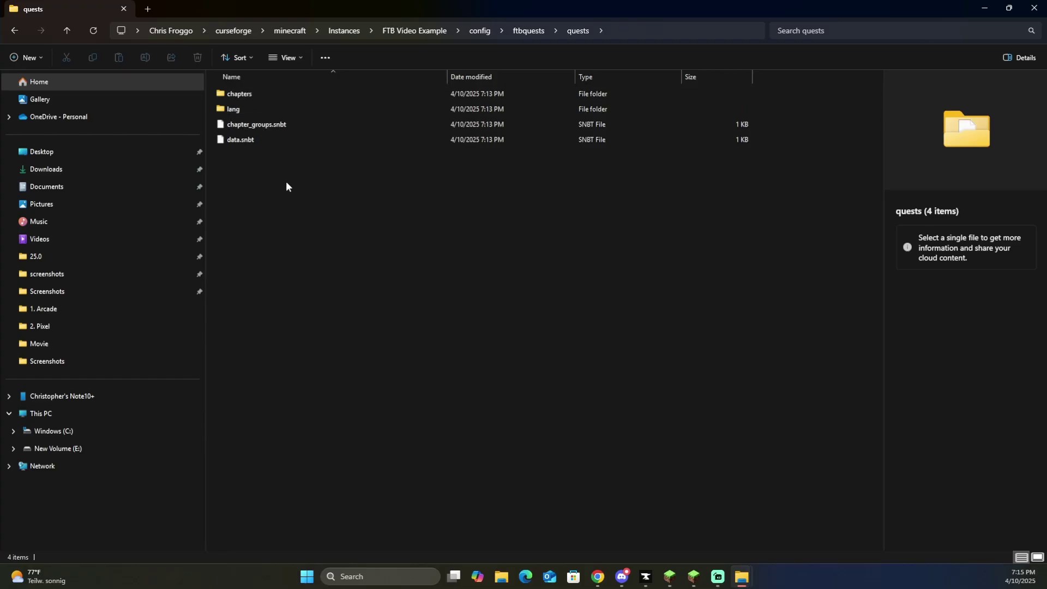
pyautogui.moveTo(286, 181); pyautogui.dragTo(235, 93)
pyautogui.press('Delete')
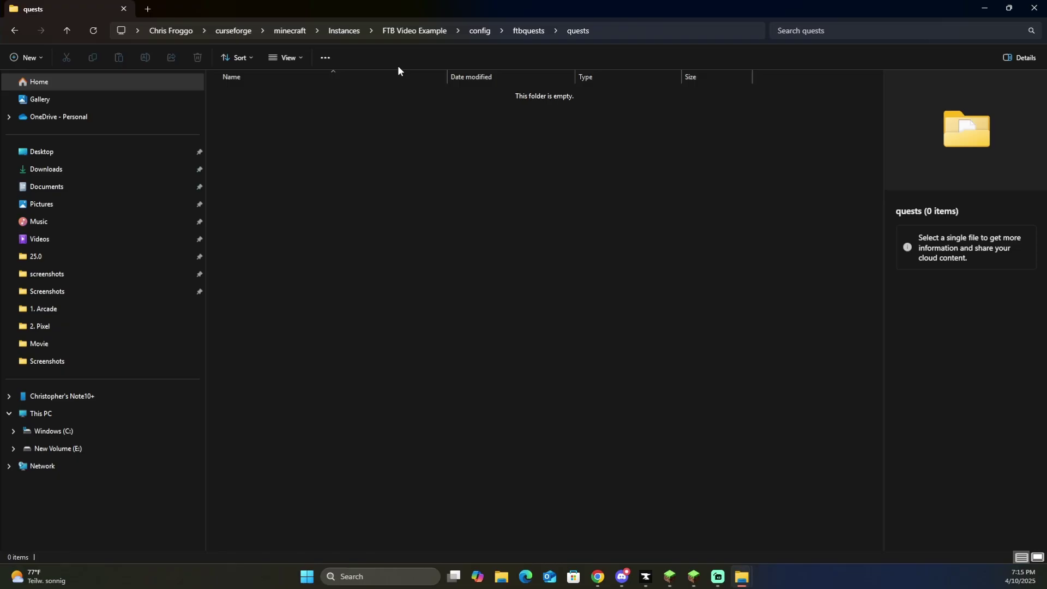
# Step: Copy chapters, lang, reward_tables, chapter_groups.snbt and data.snbt from Enigmatica 10 - E10's quests folder
pyautogui.click(344, 31)
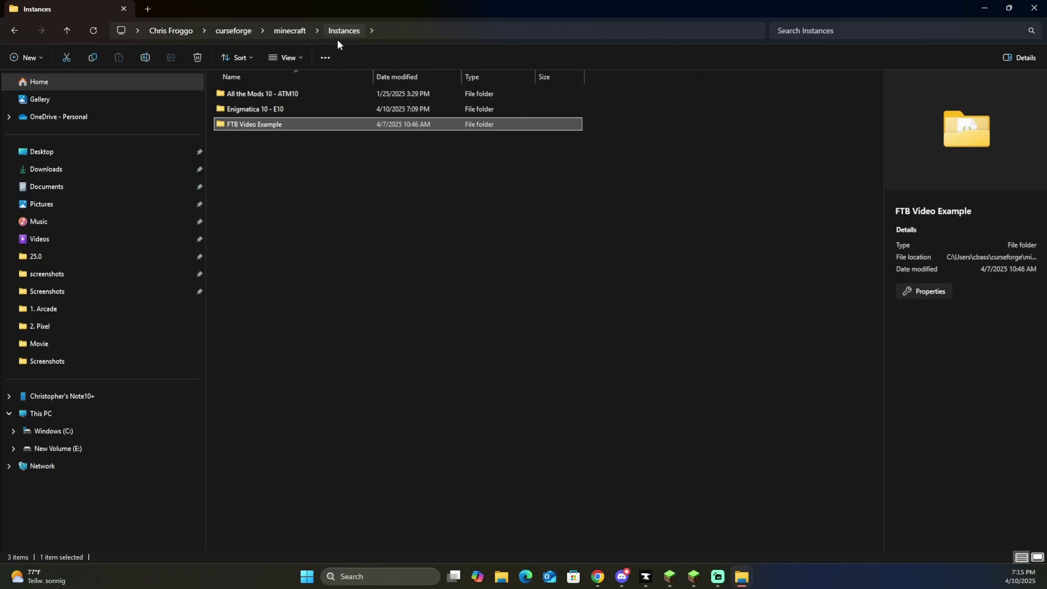
pyautogui.doubleClick(292, 106)
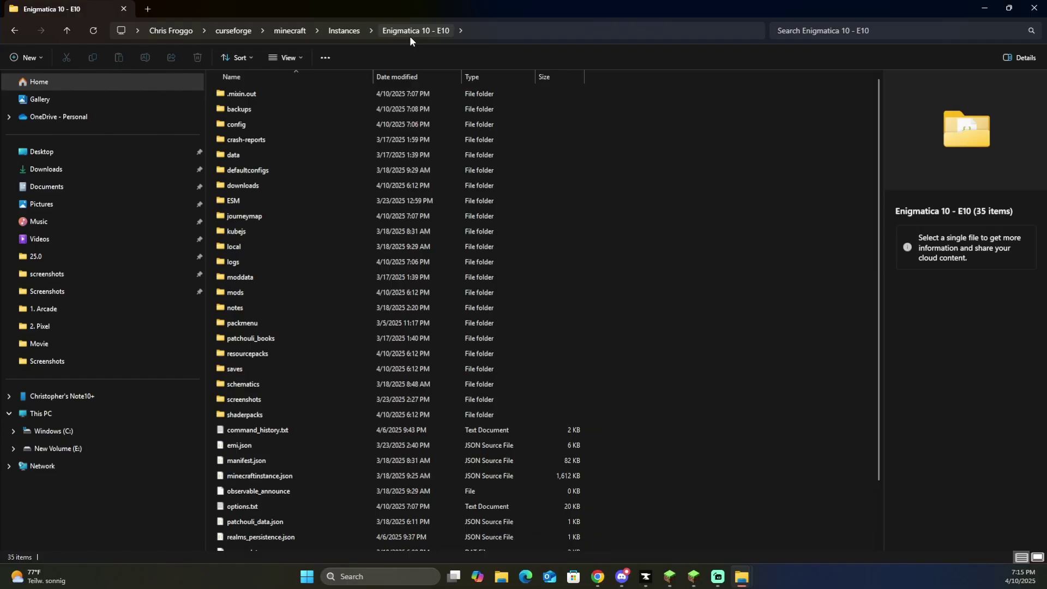
pyautogui.doubleClick(248, 124)
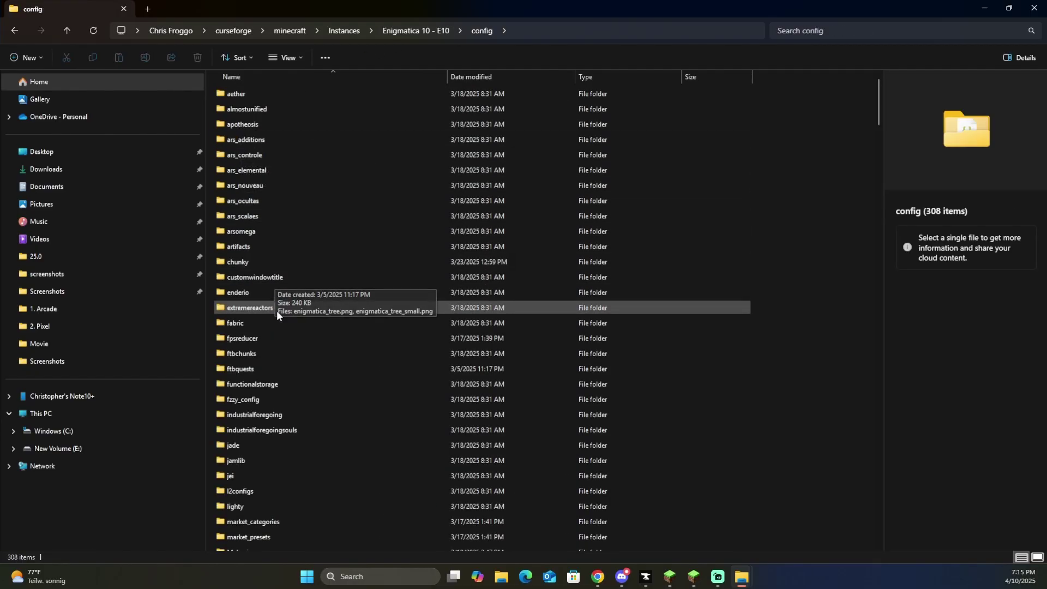
pyautogui.doubleClick(272, 369)
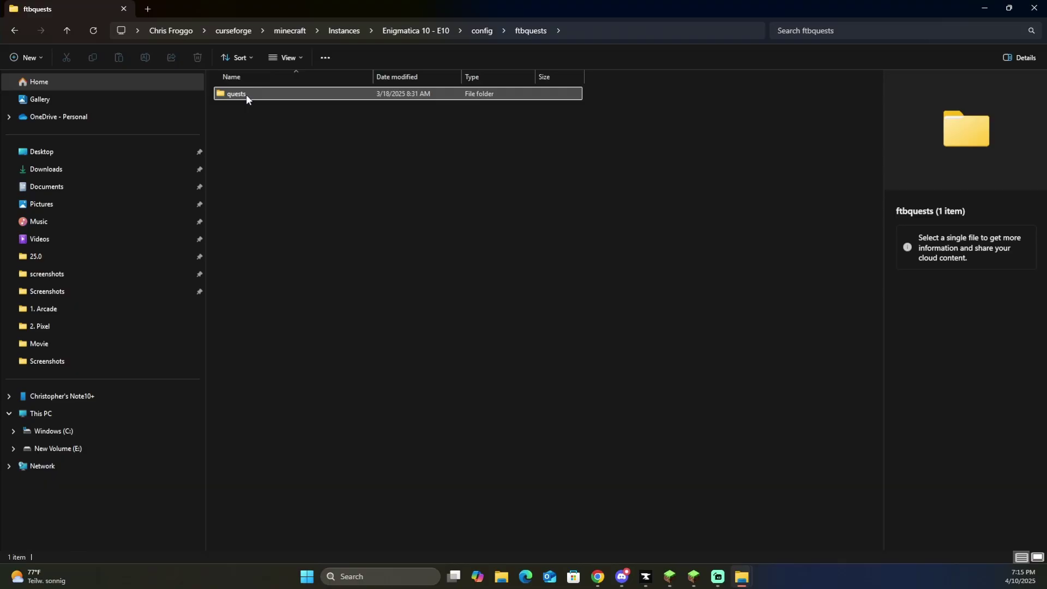
pyautogui.doubleClick(246, 93)
pyautogui.moveTo(292, 205); pyautogui.dragTo(237, 96)
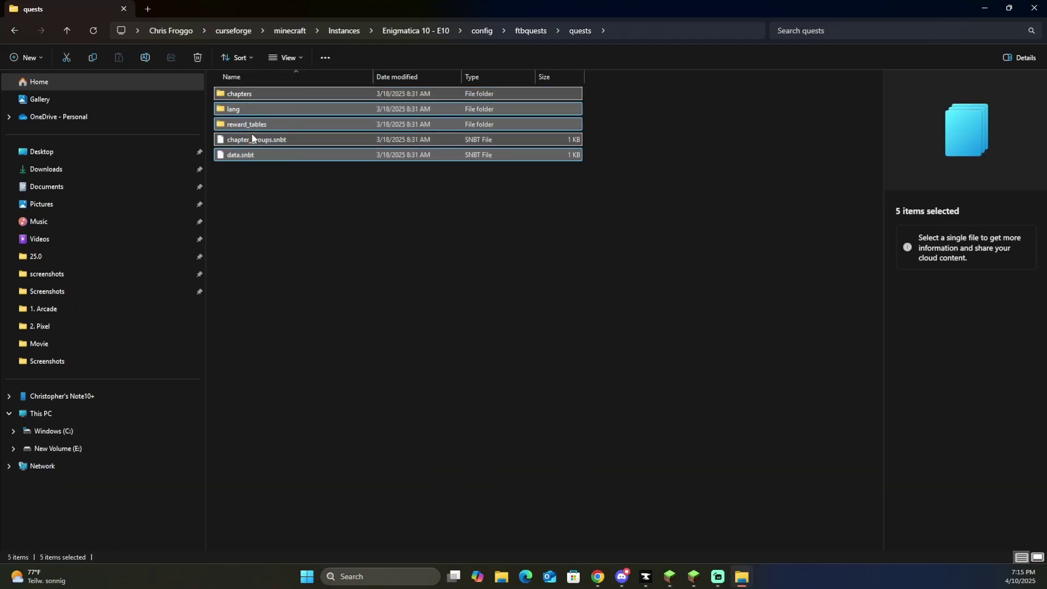
pyautogui.hotkey('ctrl', 'c')
pyautogui.click(269, 202)
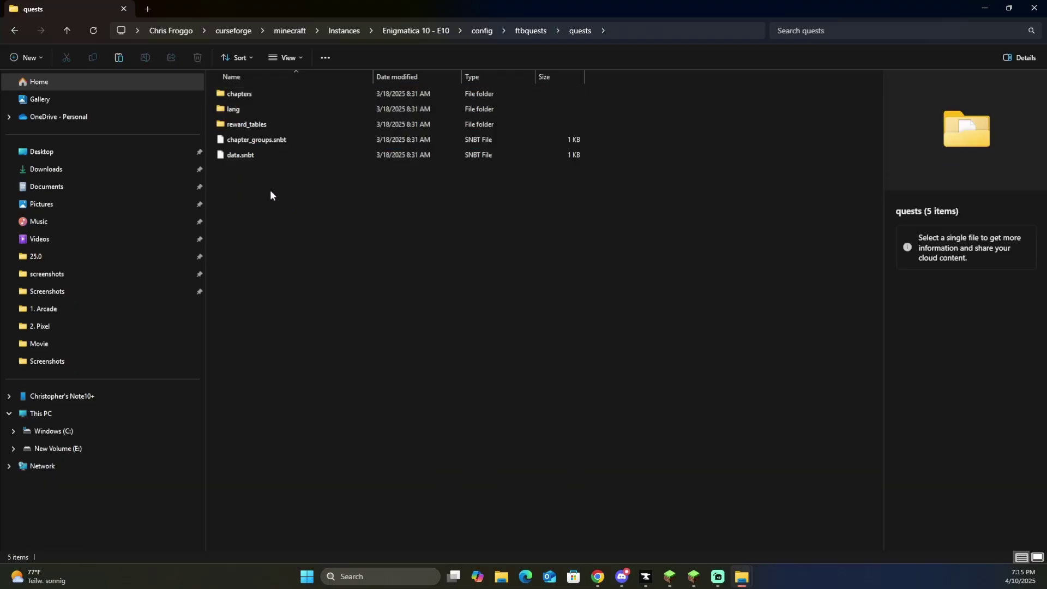
pyautogui.moveTo(249, 123)
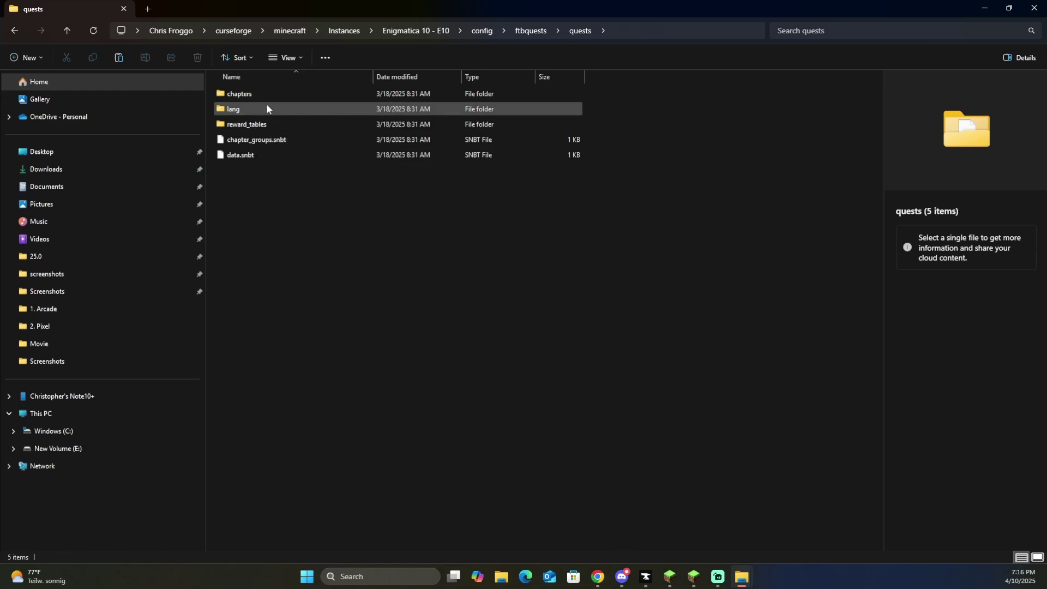
# Step: Run /ftbquests editing_mode twice until editing mode is enabled in Enigmatica 10
pyautogui.click(695, 577)
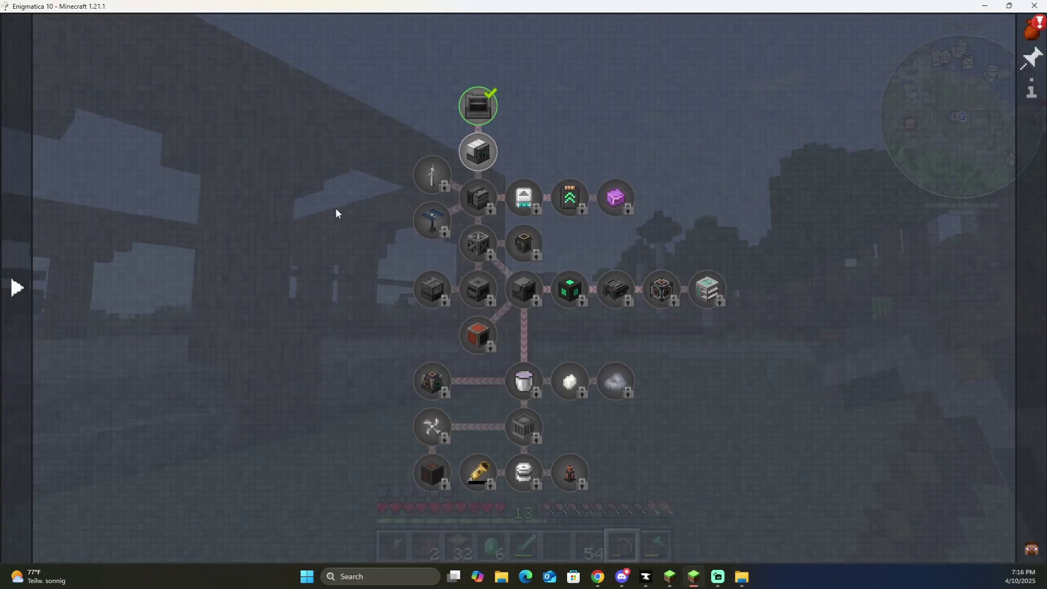
pyautogui.moveTo(23, 217)
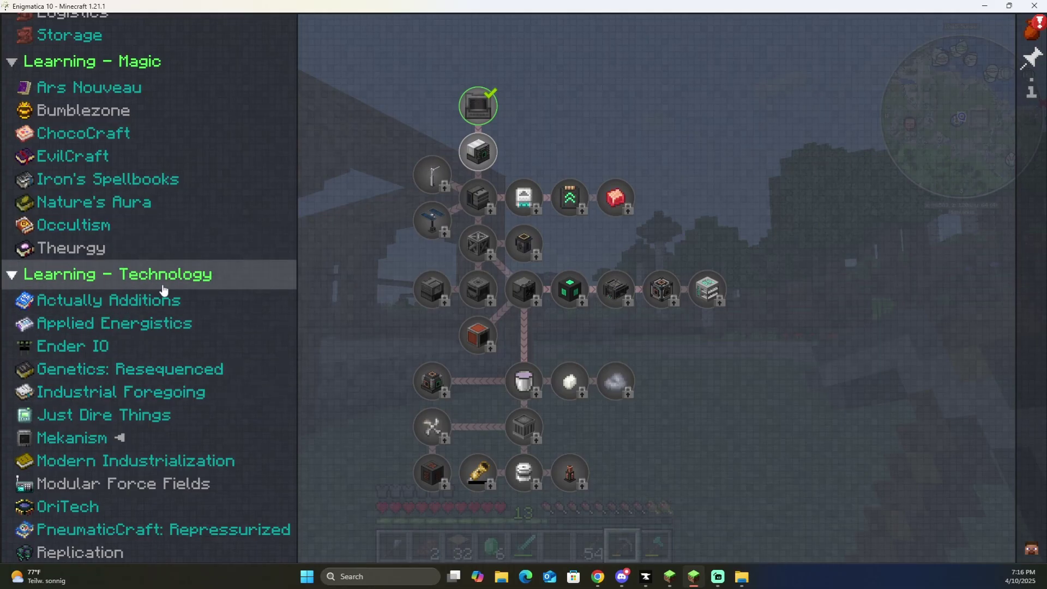
pyautogui.press('Escape')
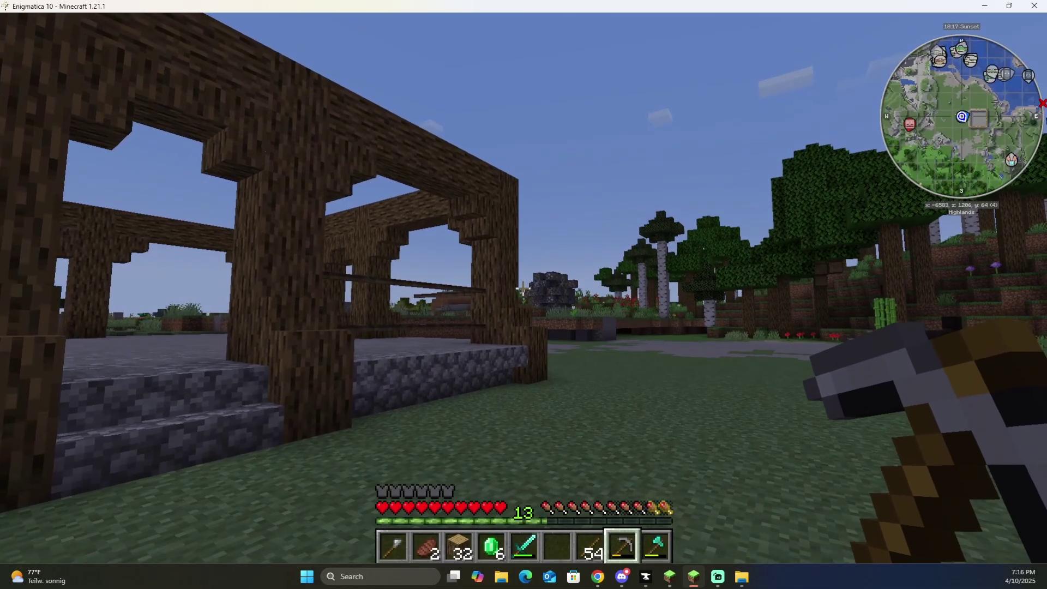
pyautogui.press('/')
pyautogui.write('ftbquests e')
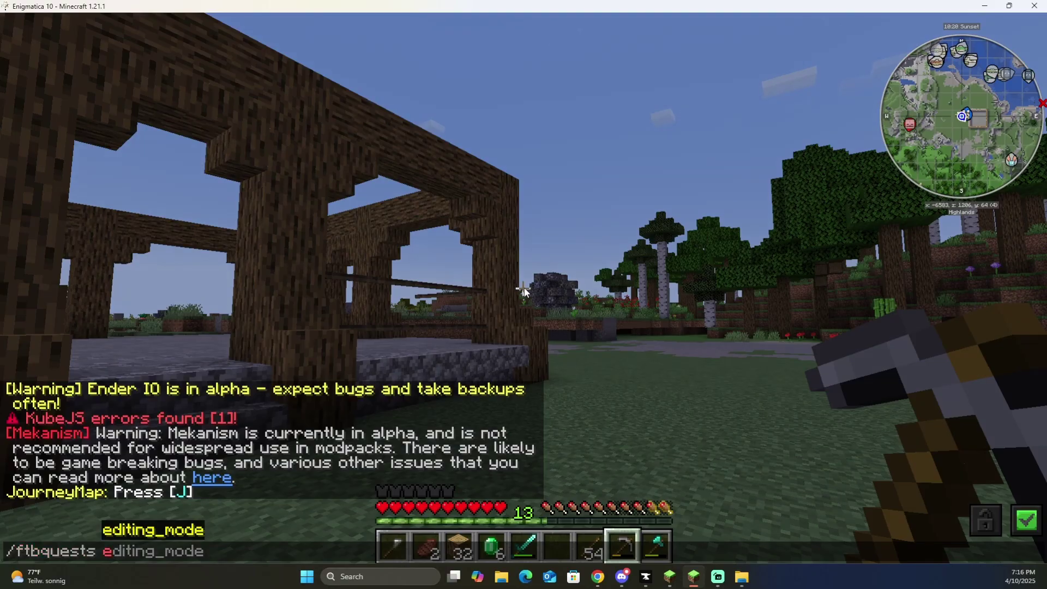
pyautogui.press('Tab')
pyautogui.press('Return')
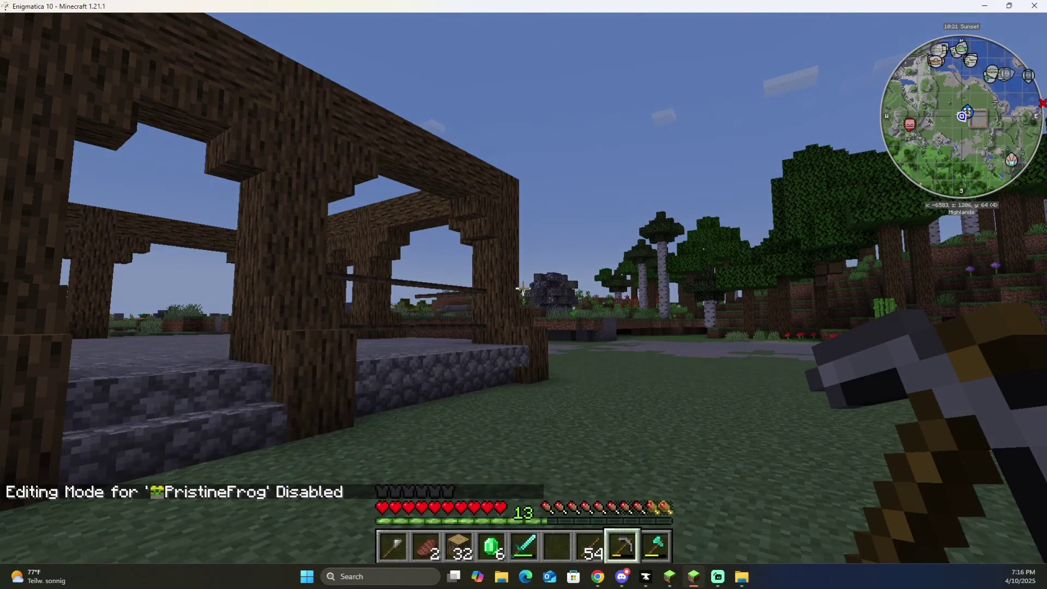
pyautogui.press('t')
pyautogui.press('Up')
pyautogui.press('Return')
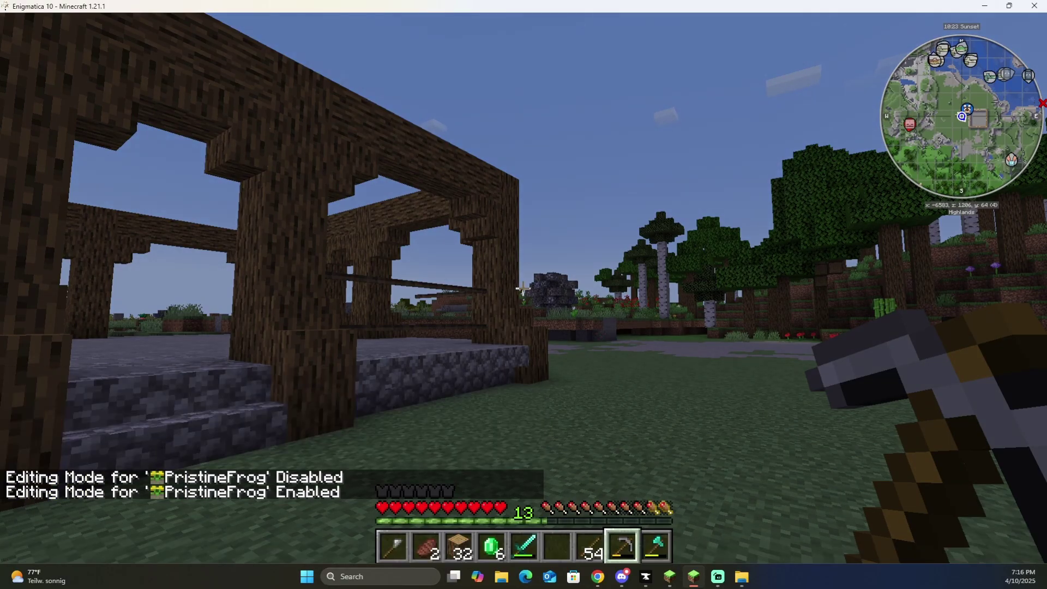
# Step: Reopen the quest book and show the Mekanism chapter's options with its ID 4D1E38918B64CD4E
pyautogui.press('e')
pyautogui.click(45, 33)
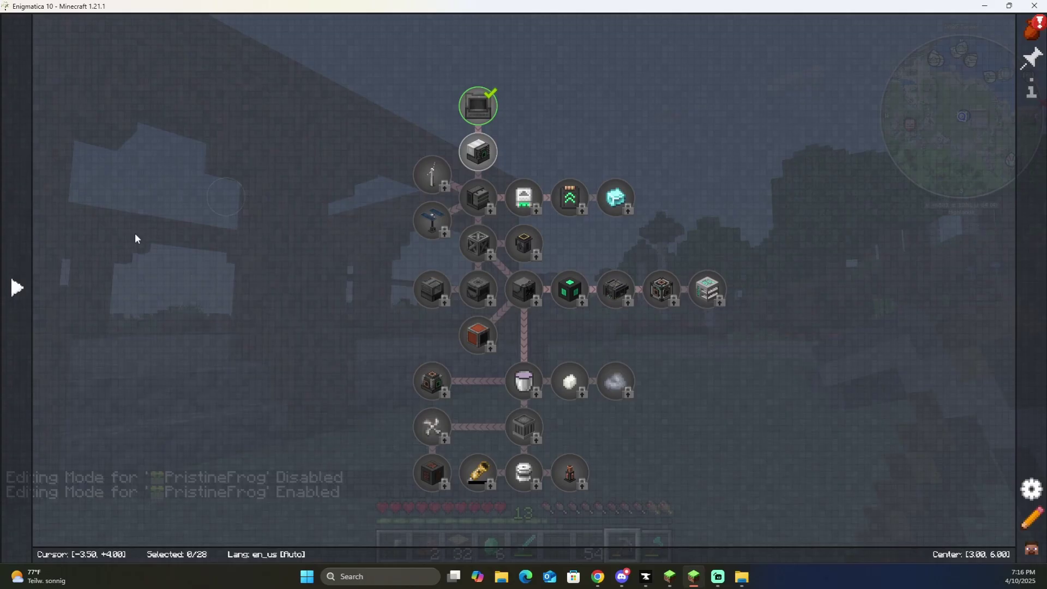
pyautogui.moveTo(31, 293)
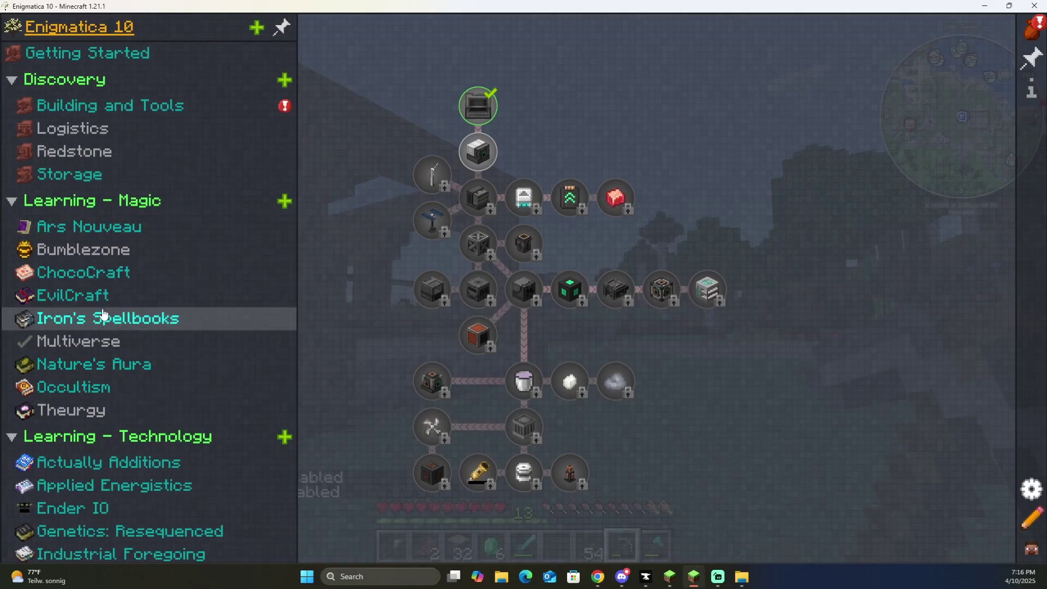
pyautogui.scroll(-5, 104, 315)
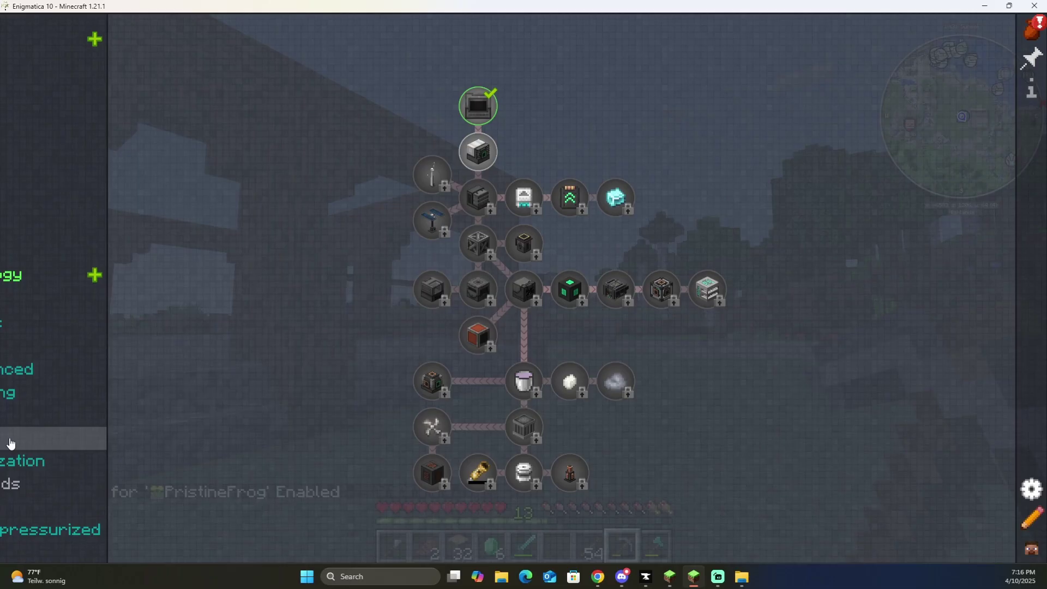
pyautogui.rightClick(53, 441)
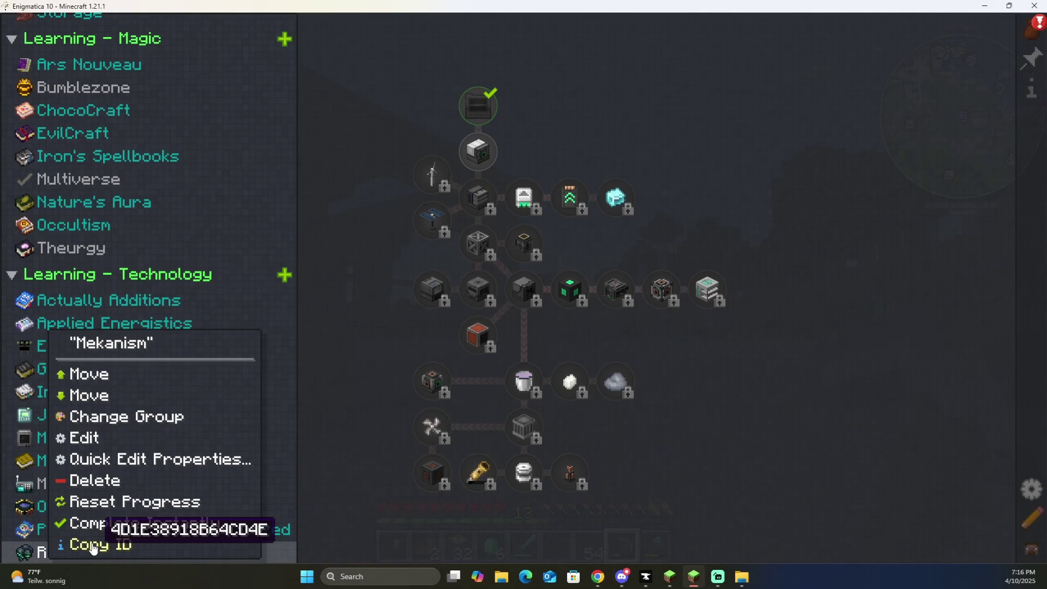
# Step: Locate the Mekanism chapter file by its ID, then reselect all five Enigmatica quest items
pyautogui.moveTo(742, 576)
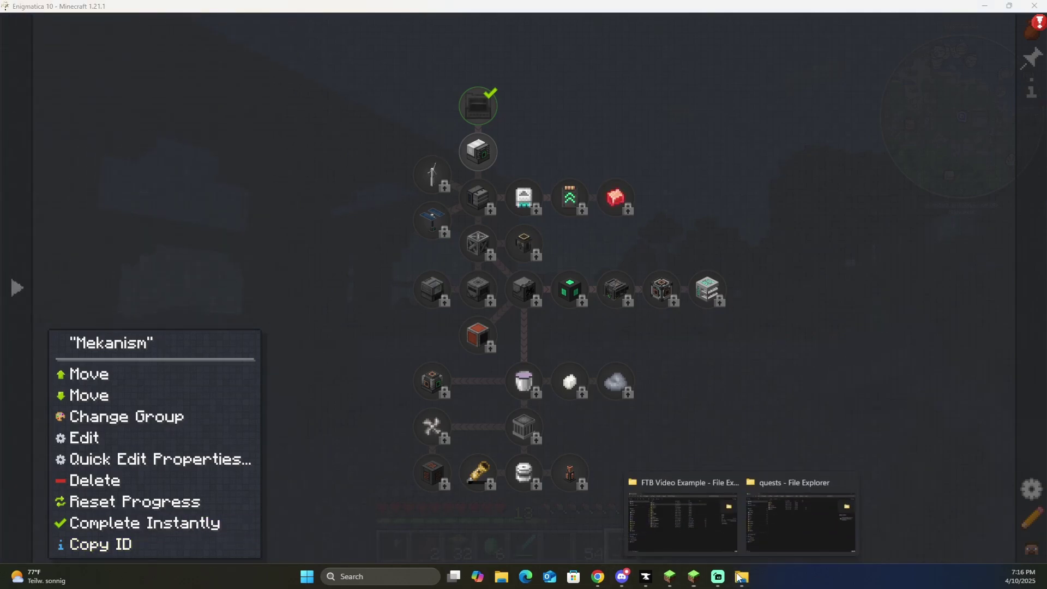
pyautogui.click(788, 544)
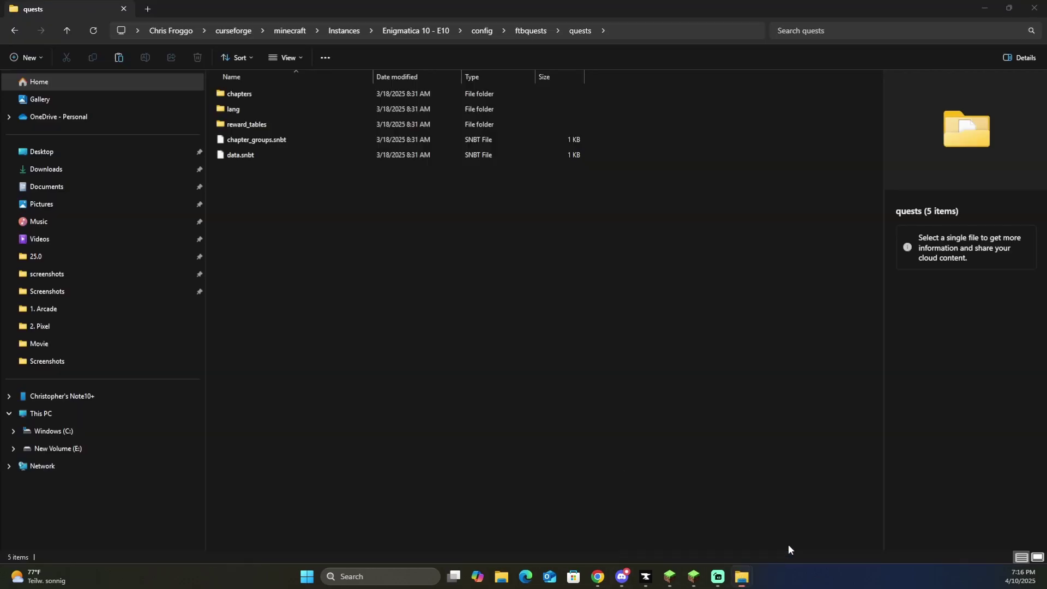
pyautogui.doubleClick(252, 96)
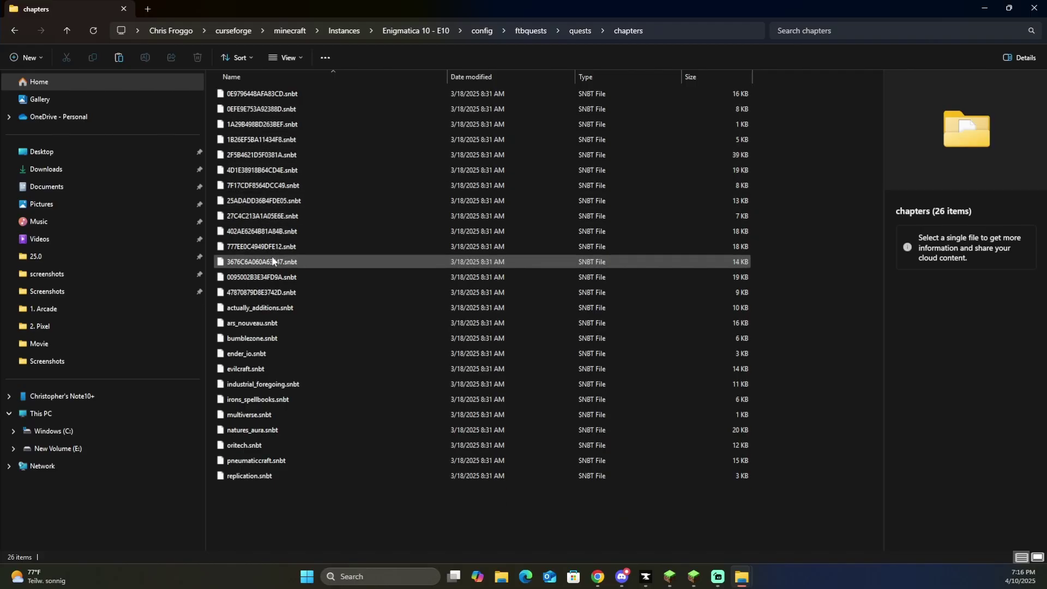
pyautogui.click(253, 172)
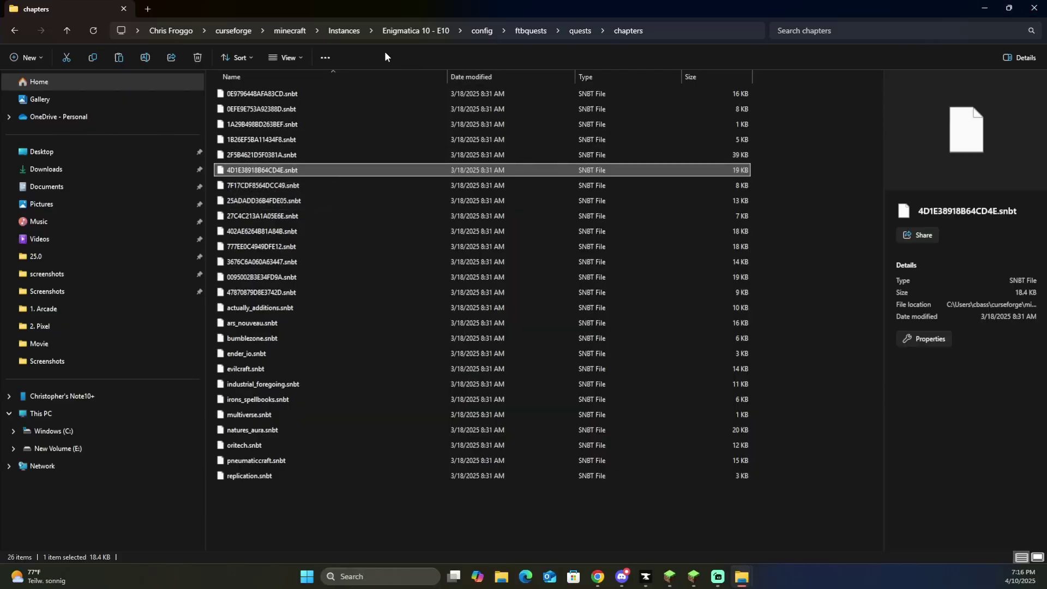
pyautogui.click(580, 31)
pyautogui.moveTo(313, 200); pyautogui.dragTo(242, 82)
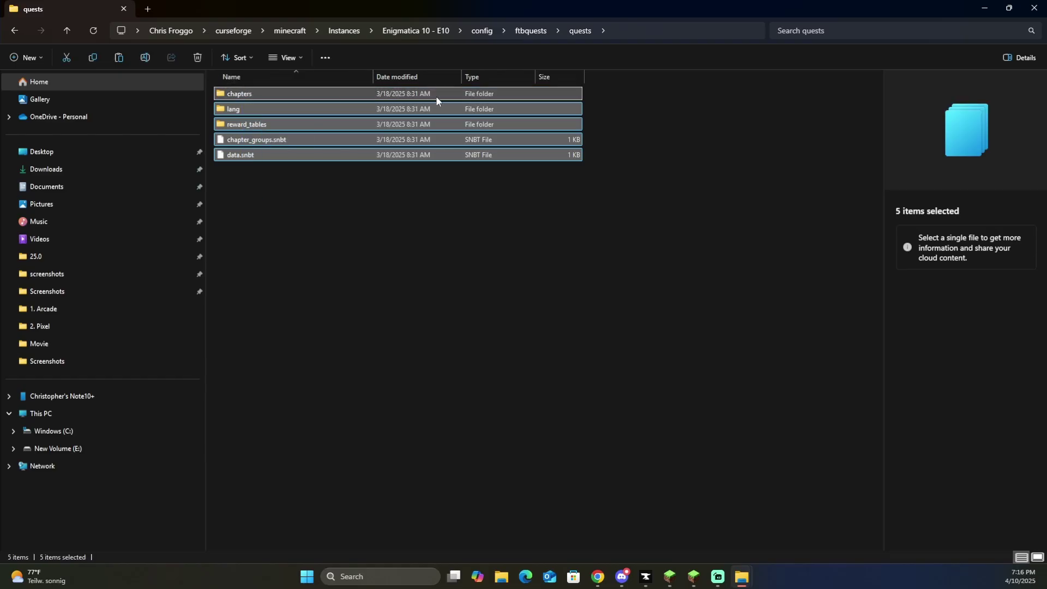
# Step: Navigate to FTB Video Example's config/ftbquests/quests and select its four existing items
pyautogui.click(343, 31)
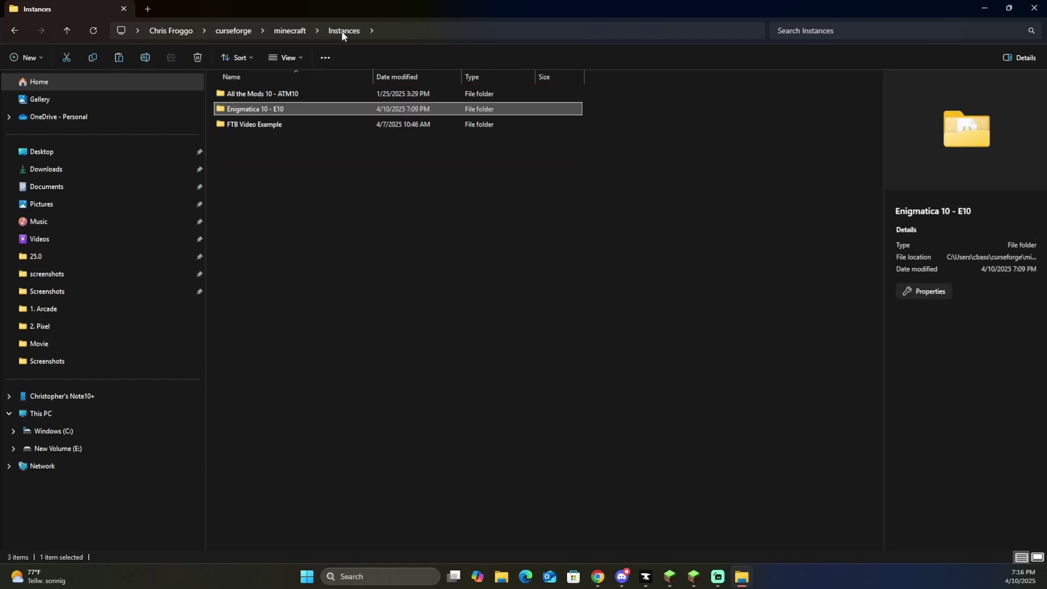
pyautogui.doubleClick(272, 124)
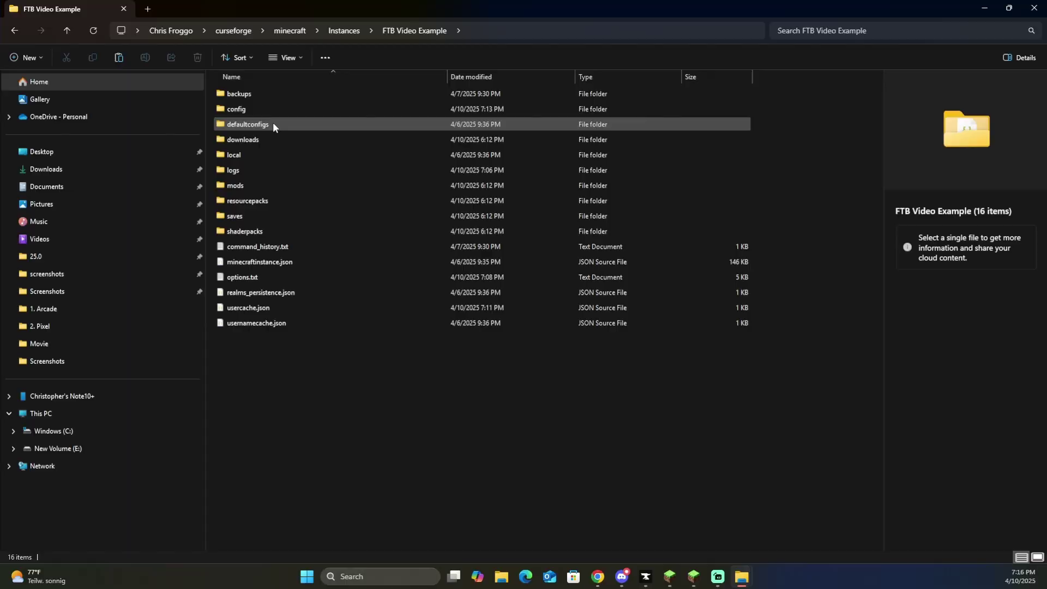
pyautogui.click(251, 108)
pyautogui.doubleClick(251, 108)
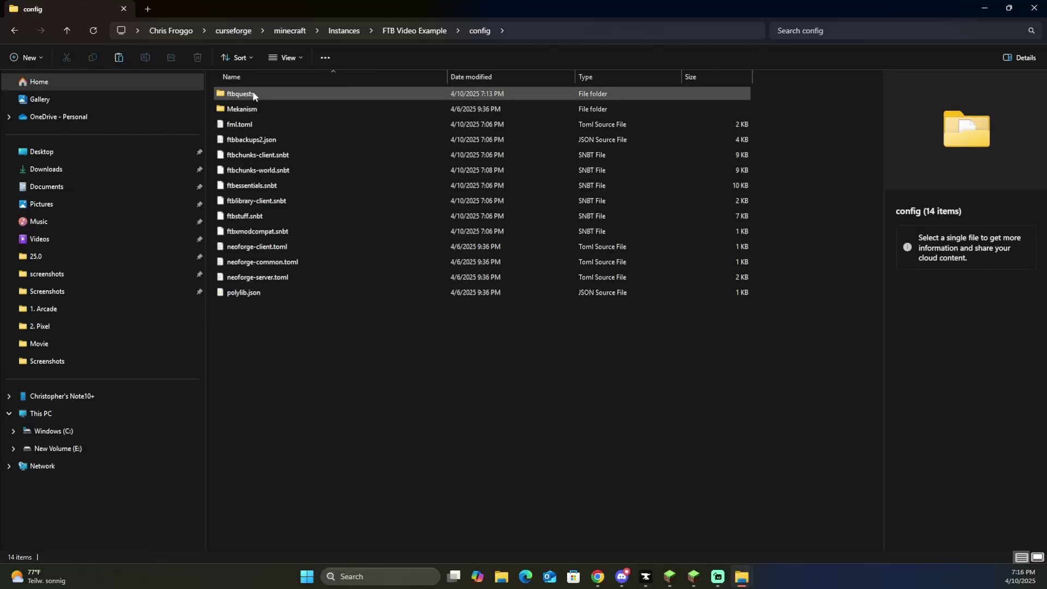
pyautogui.click(222, 96)
pyautogui.doubleClick(223, 95)
pyautogui.doubleClick(224, 95)
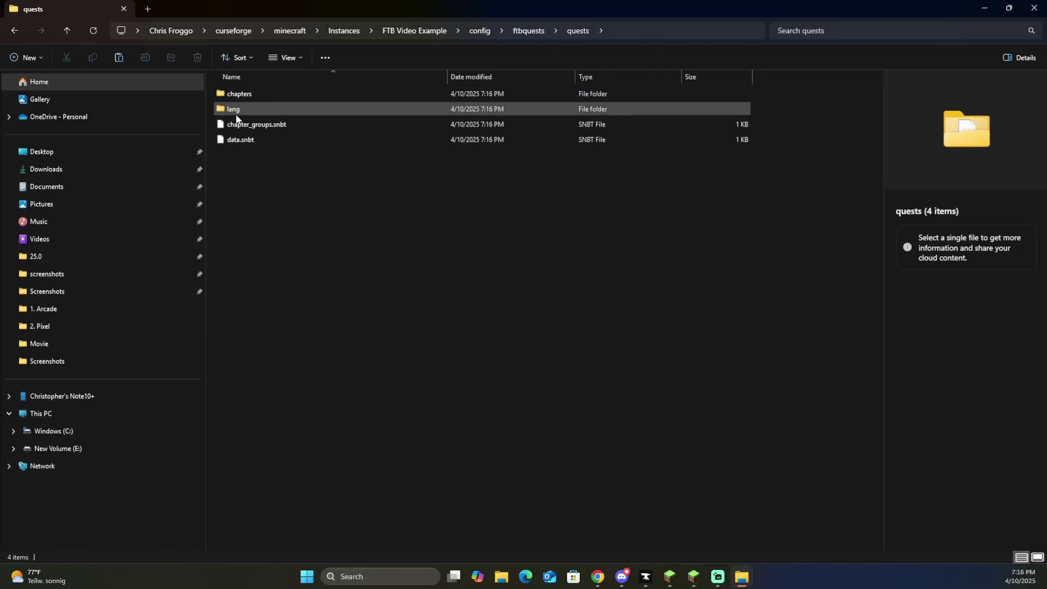
pyautogui.moveTo(282, 185); pyautogui.dragTo(244, 95)
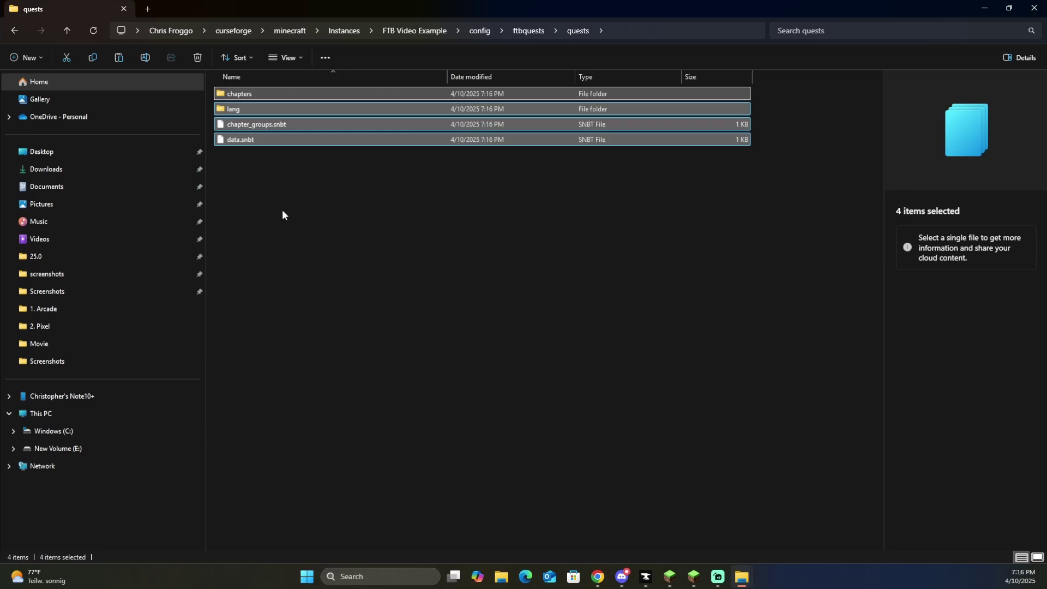
# Step: Paste the Enigmatica 10 quest files, replacing same-named files, and inspect the chapters folder
pyautogui.hotkey('ctrl', 'v')
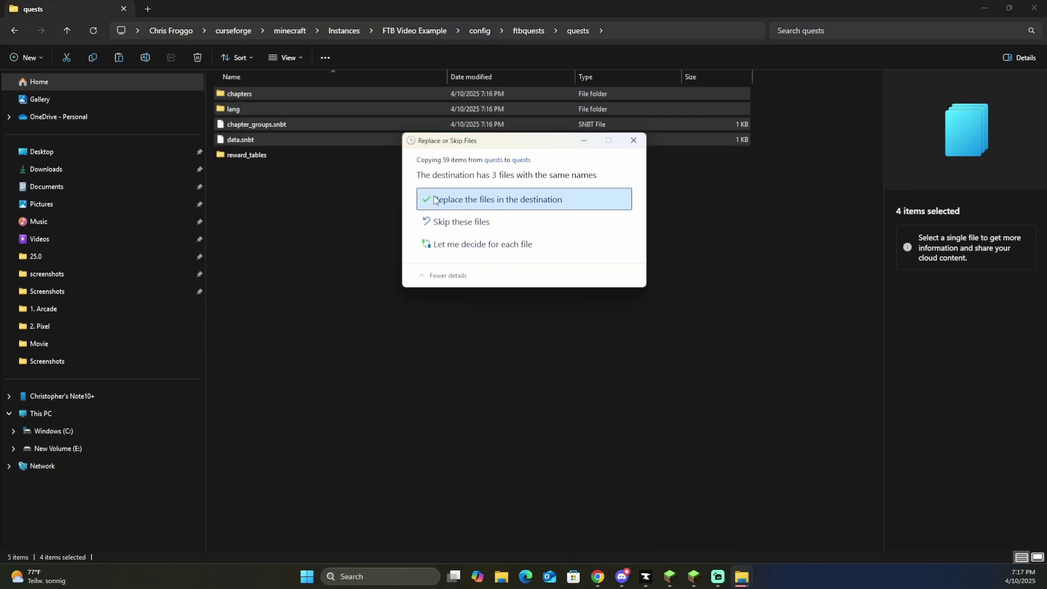
pyautogui.click(441, 203)
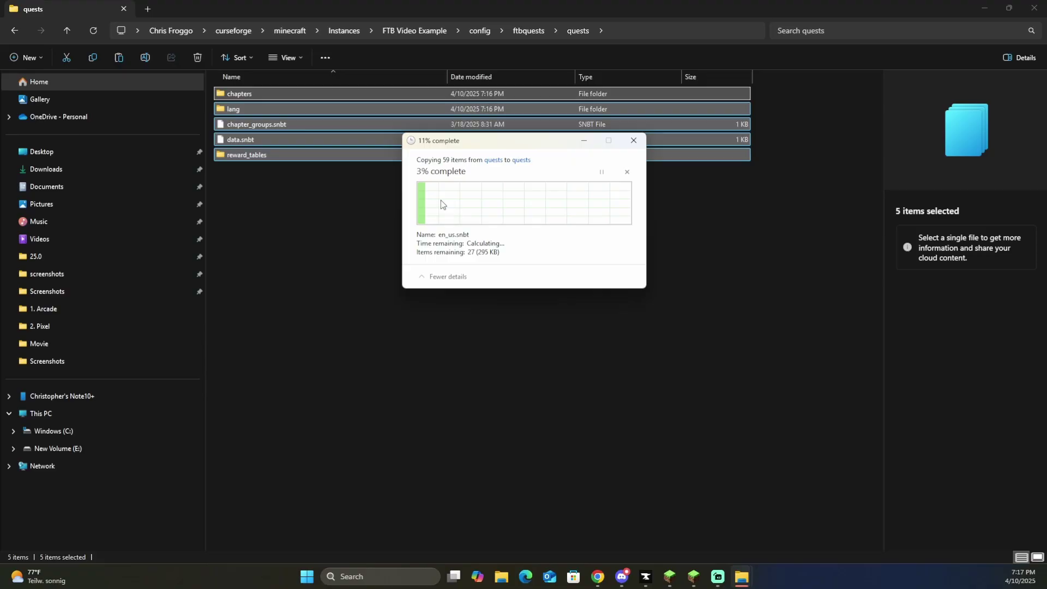
pyautogui.click(380, 199)
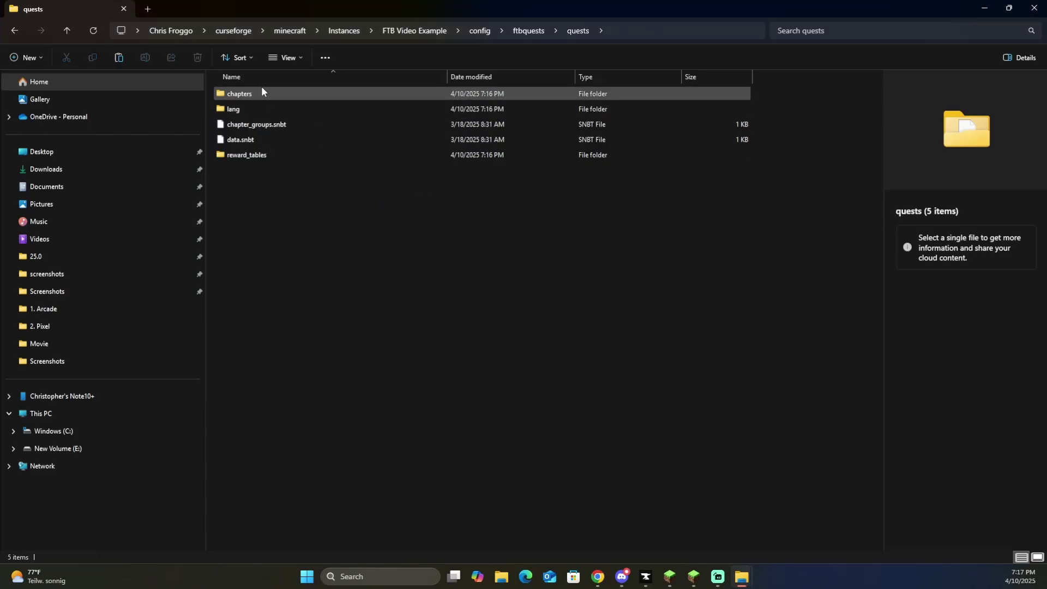
pyautogui.doubleClick(261, 88)
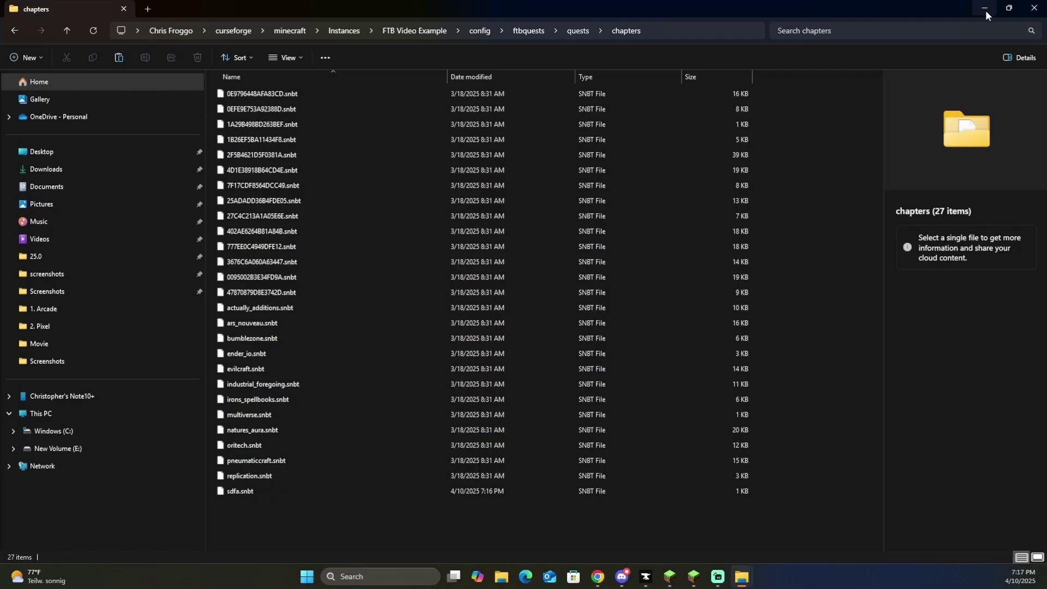
# Step: Back in Minecraft, run /ftbquests reload to load the new quest data from file
pyautogui.click(670, 575)
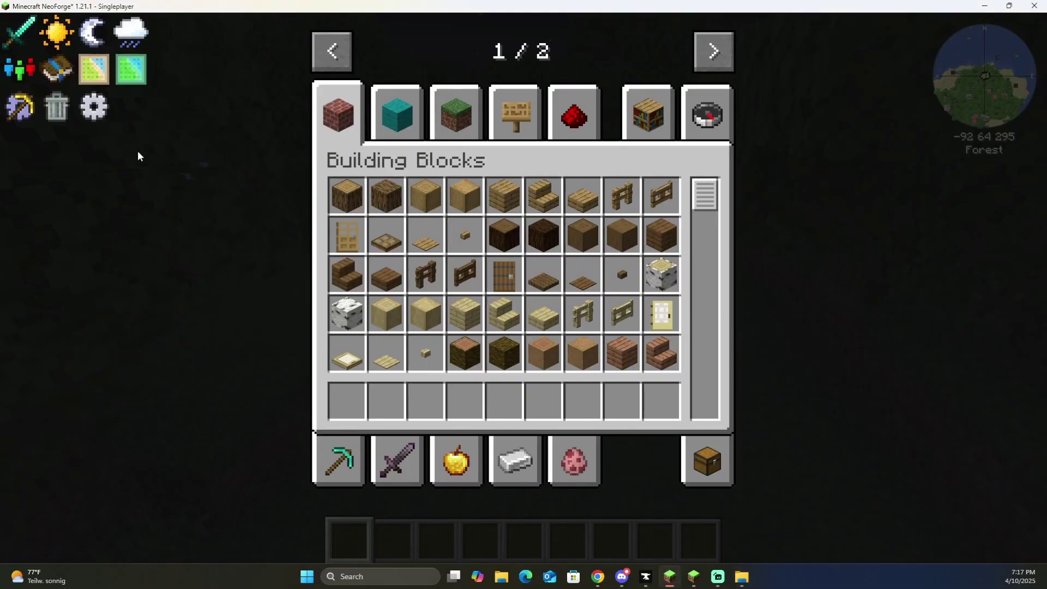
pyautogui.click(58, 69)
pyautogui.press('Escape')
pyautogui.press('Escape')
pyautogui.press('Escape')
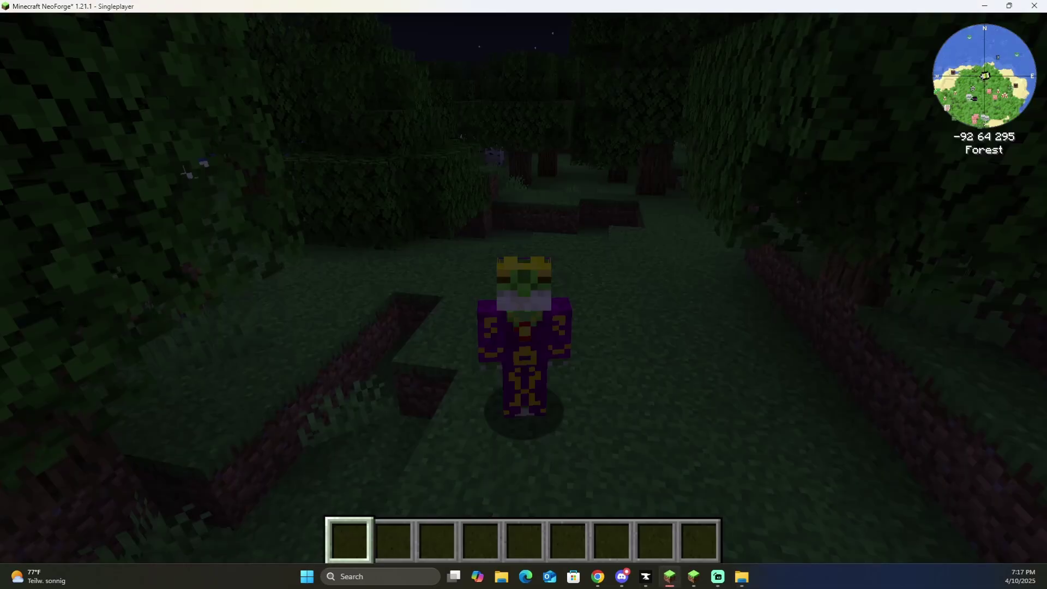
pyautogui.press('/')
pyautogui.write('ftb')
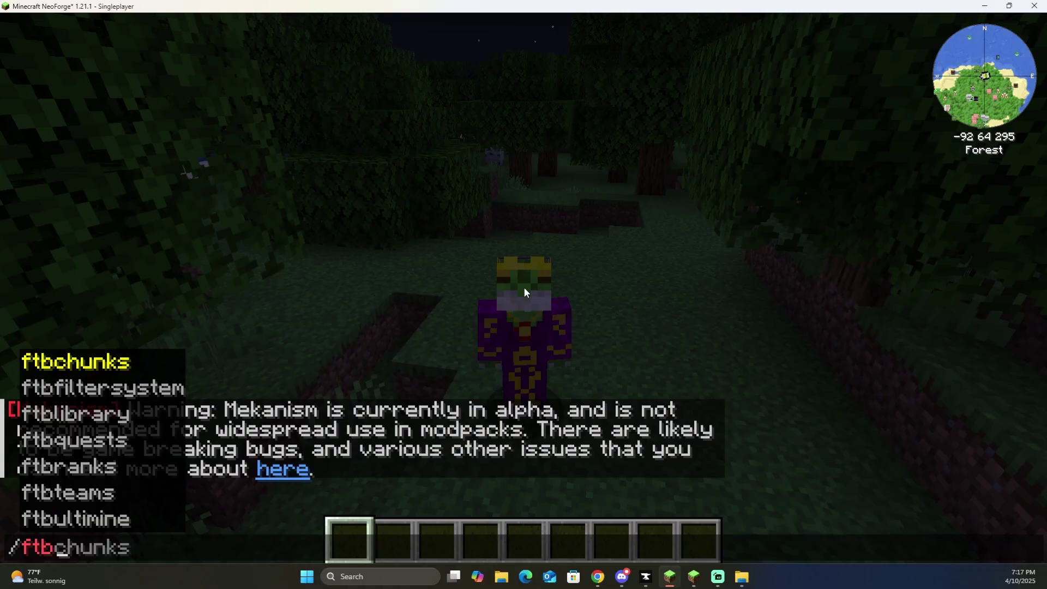
pyautogui.write('quests')
pyautogui.press('Tab')
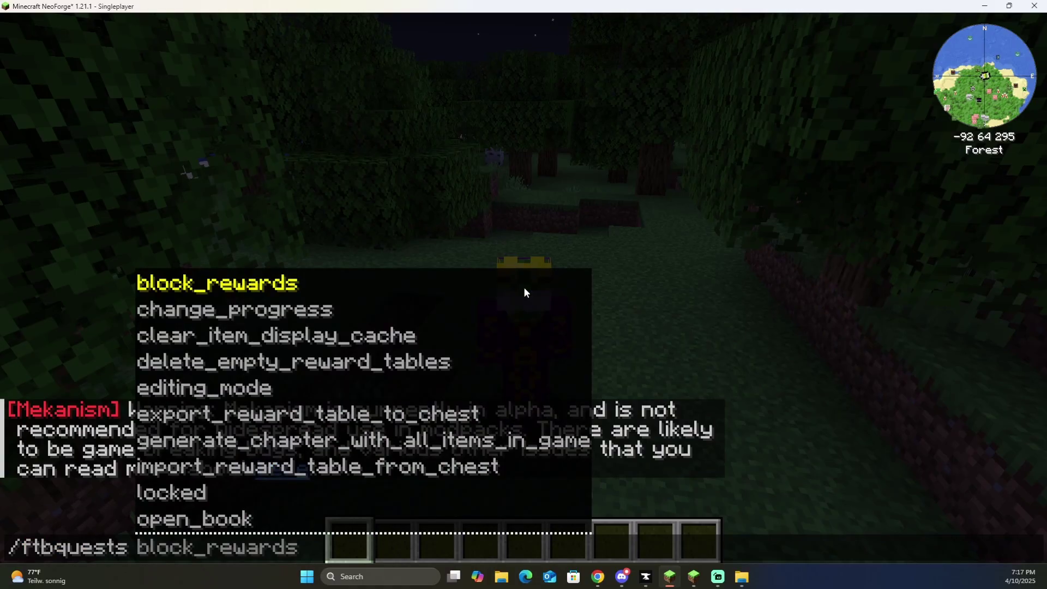
pyautogui.write('relo')
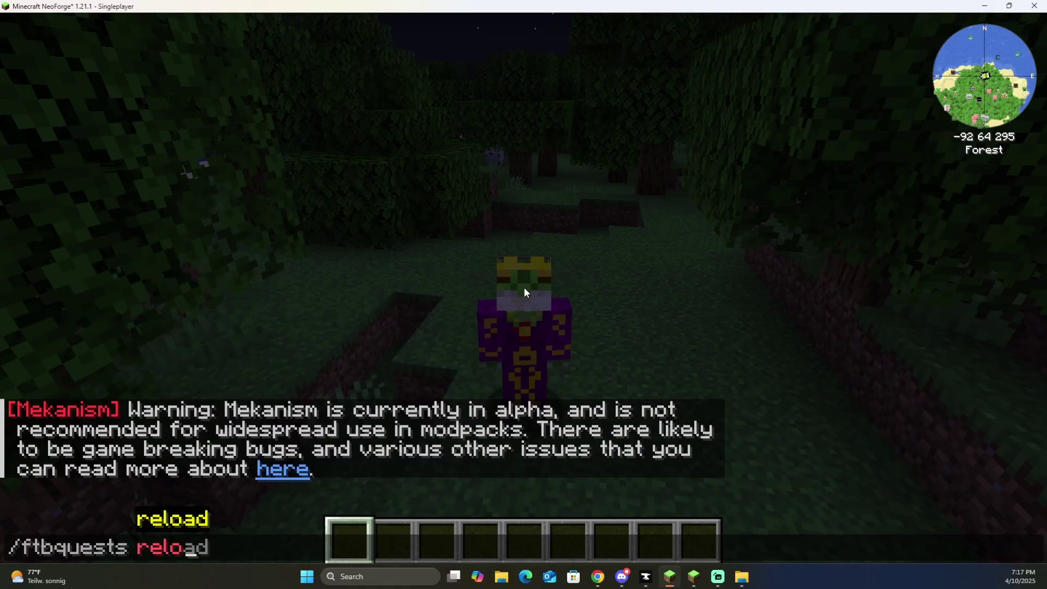
pyautogui.write('ad')
pyautogui.press('Return')
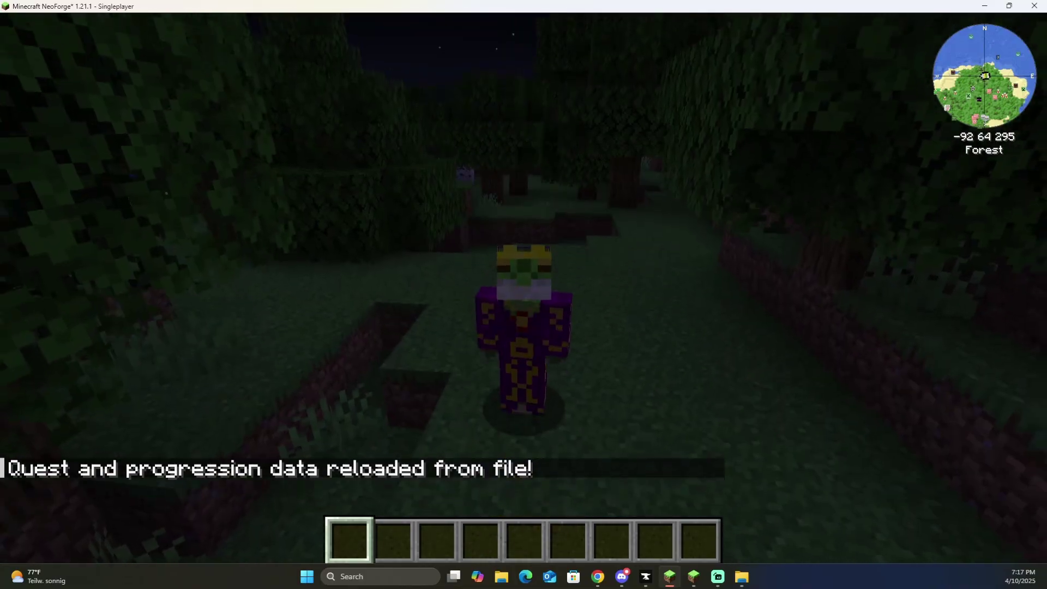
# Step: Make it daytime with /time set day after a failed /time day attempt
pyautogui.press('/')
pyautogui.write('tom')
pyautogui.press('BackSpace')
pyautogui.press('BackSpace')
pyautogui.press('BackSpace')
pyautogui.press('Tab')
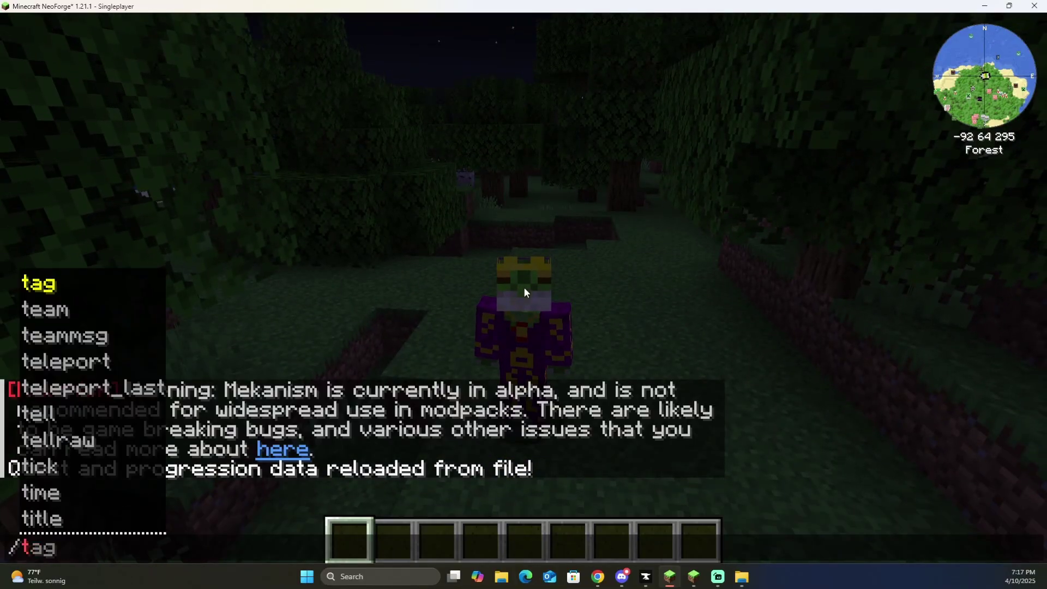
pyautogui.press('BackSpace')
pyautogui.press('BackSpace')
pyautogui.write('ime day')
pyautogui.press('Return')
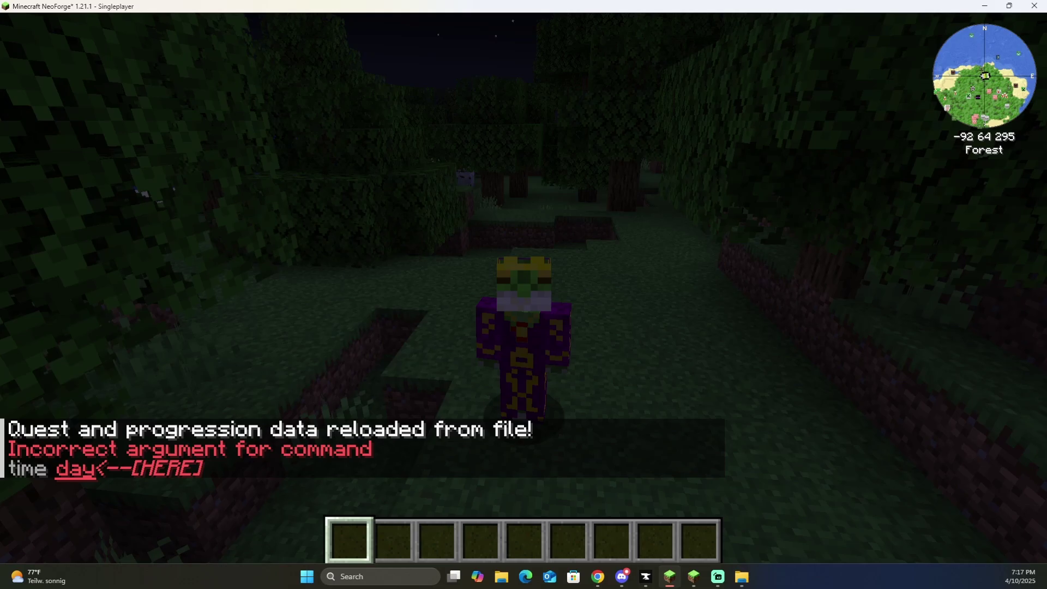
pyautogui.press('/')
pyautogui.write('time set ')
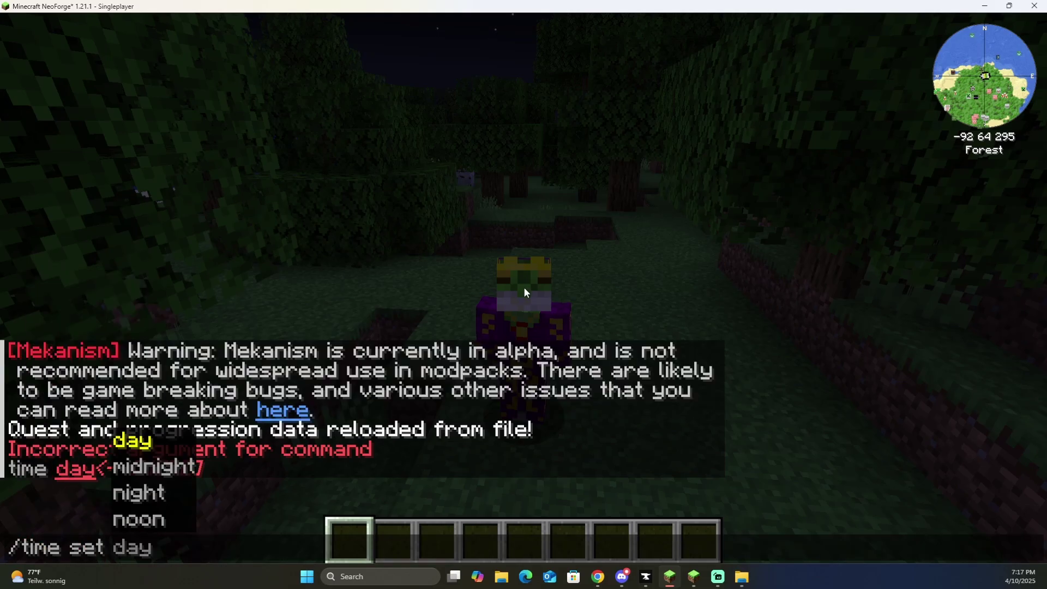
pyautogui.write('day')
pyautogui.press('Return')
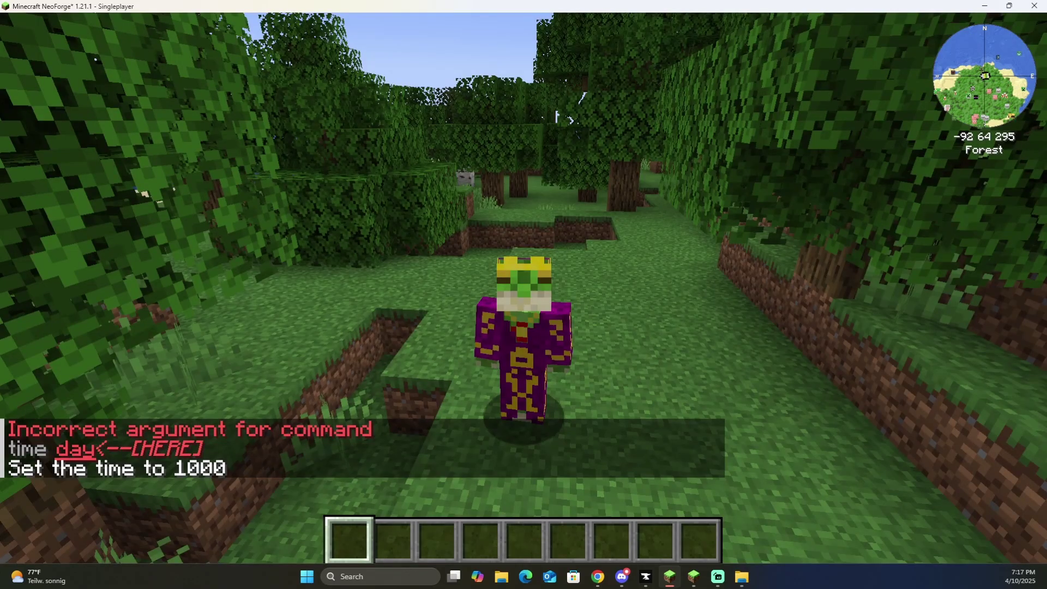
pyautogui.press('e')
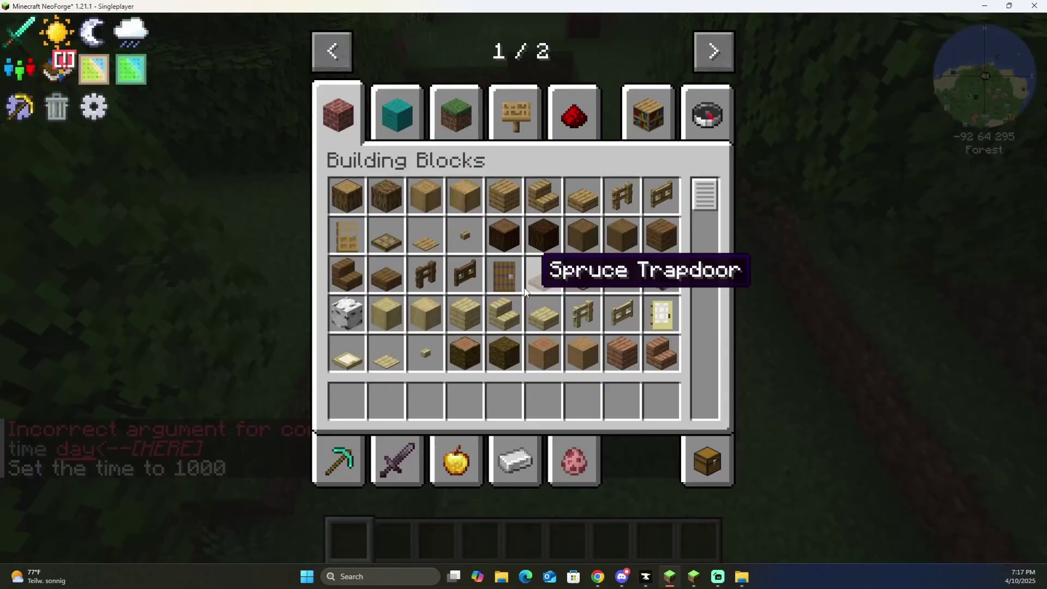
pyautogui.click(61, 79)
pyautogui.moveTo(70, 125)
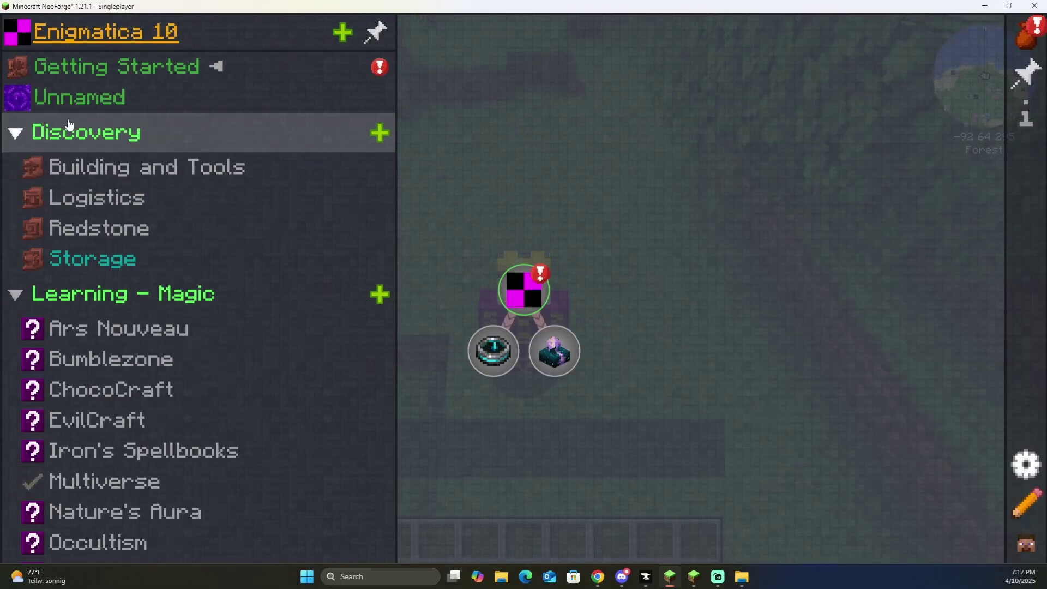
pyautogui.scroll(-3, 84, 183)
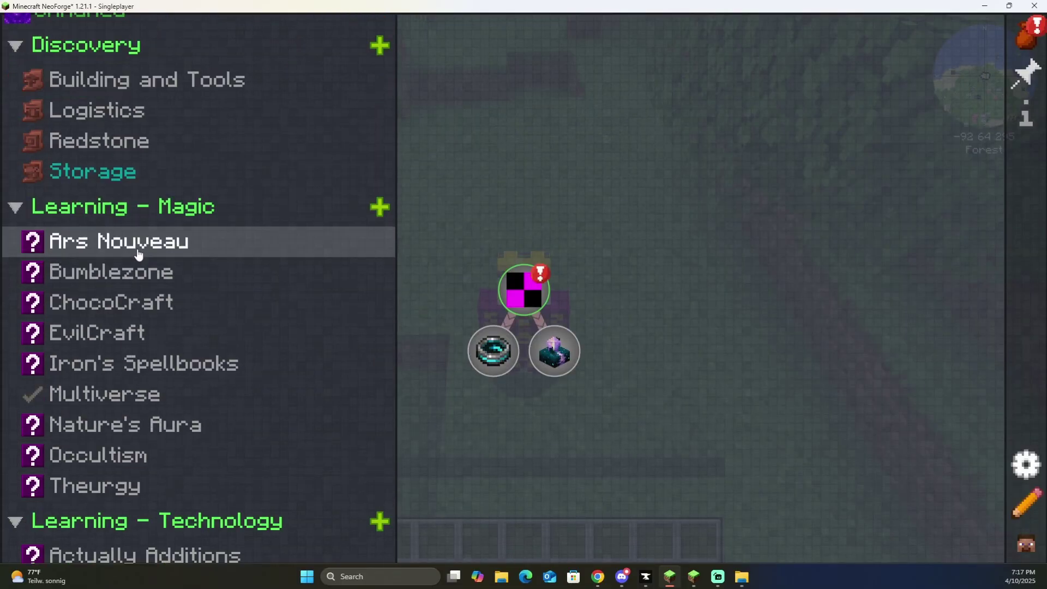
pyautogui.click(138, 255)
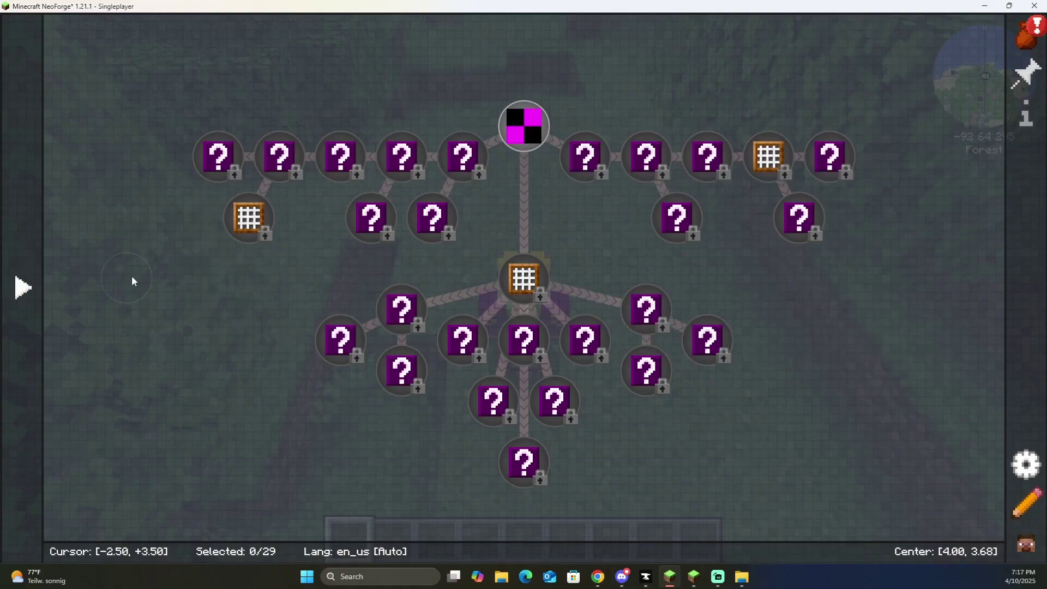
pyautogui.moveTo(33, 268)
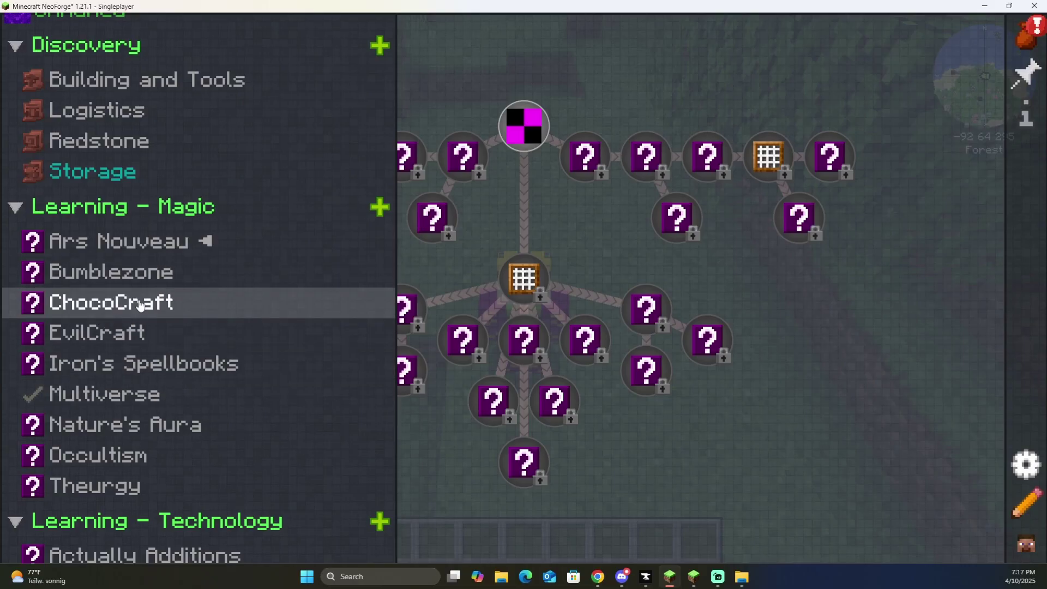
pyautogui.scroll(-5, 220, 295)
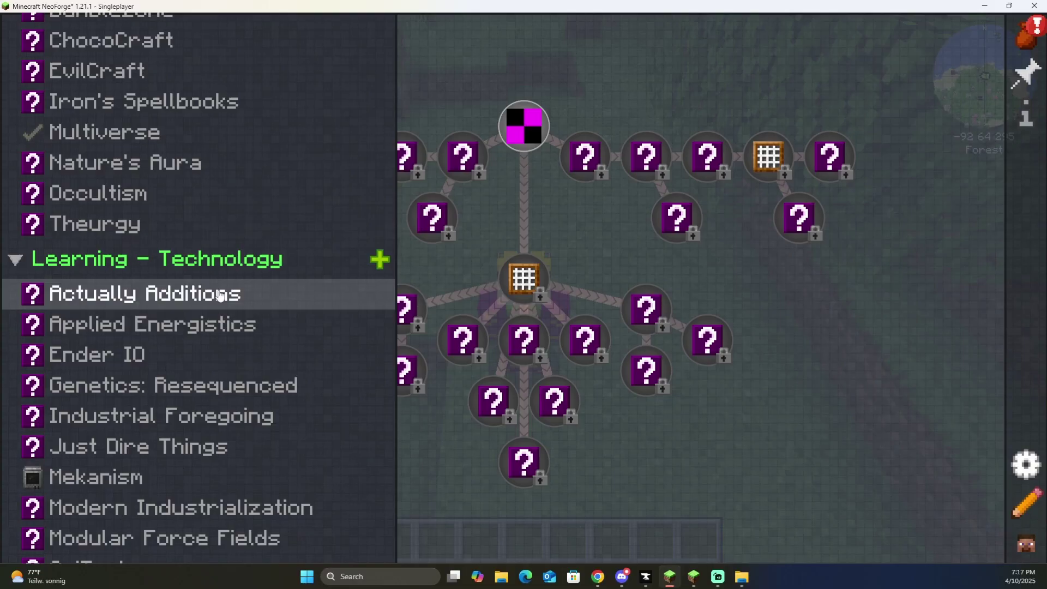
pyautogui.scroll(-2, 221, 296)
pyautogui.click(109, 395)
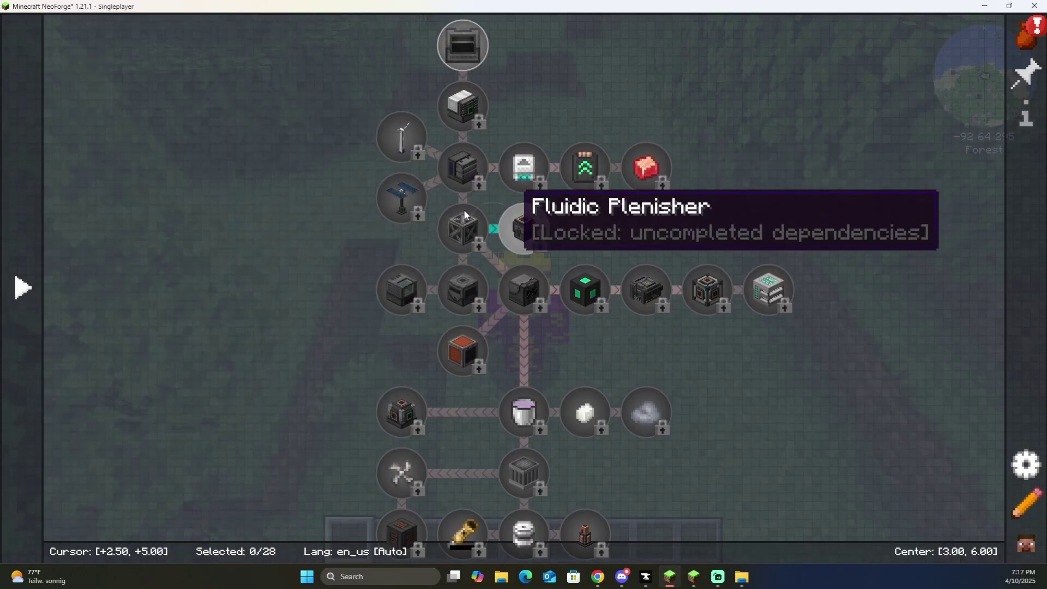
pyautogui.moveTo(43, 251)
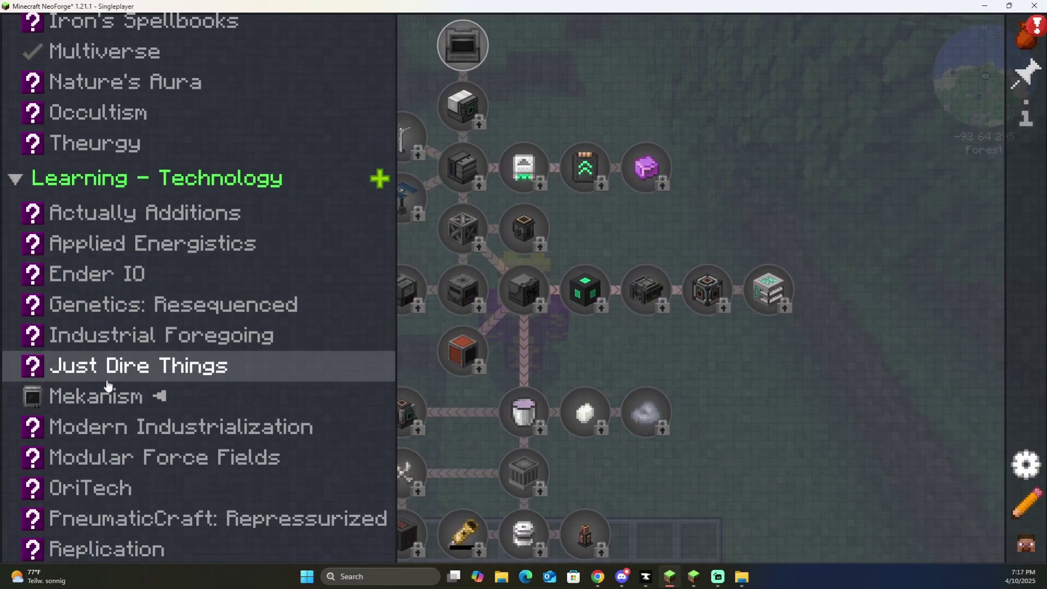
pyautogui.click(112, 441)
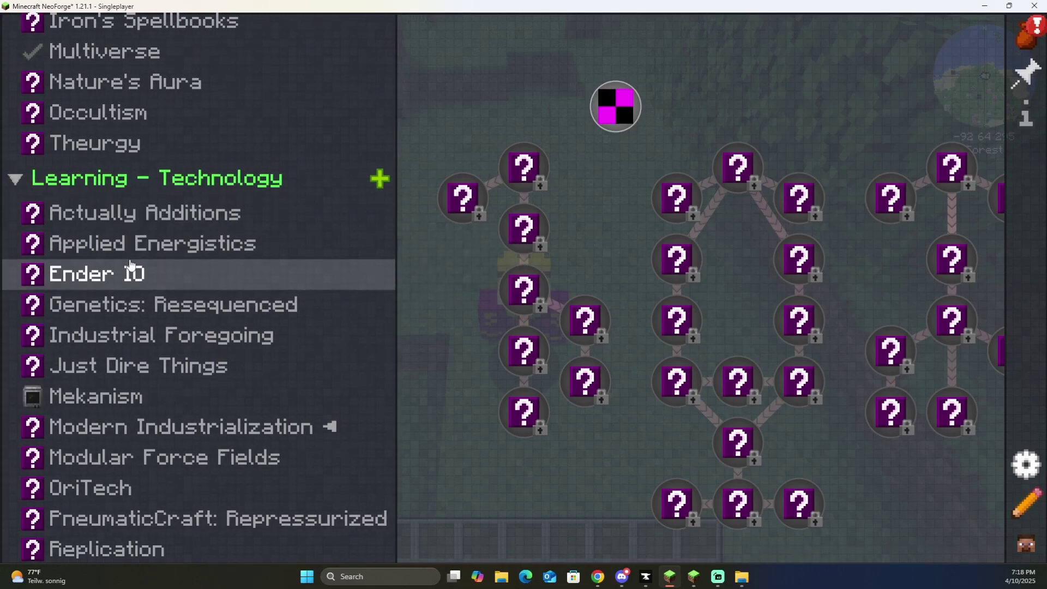
pyautogui.scroll(4, 140, 272)
pyautogui.scroll(-4, 147, 338)
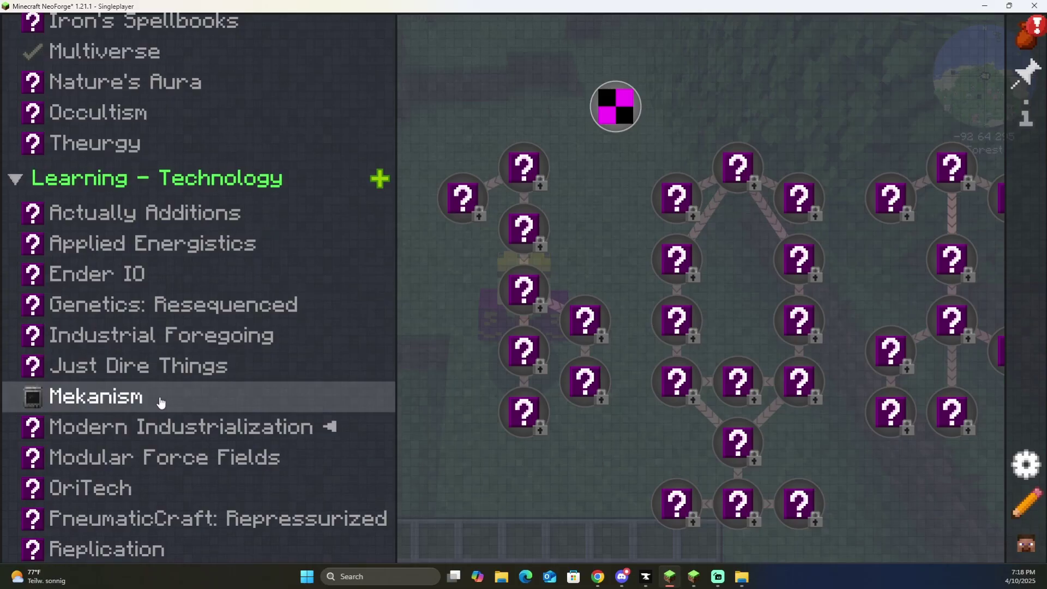
pyautogui.click(159, 397)
pyautogui.click(461, 225)
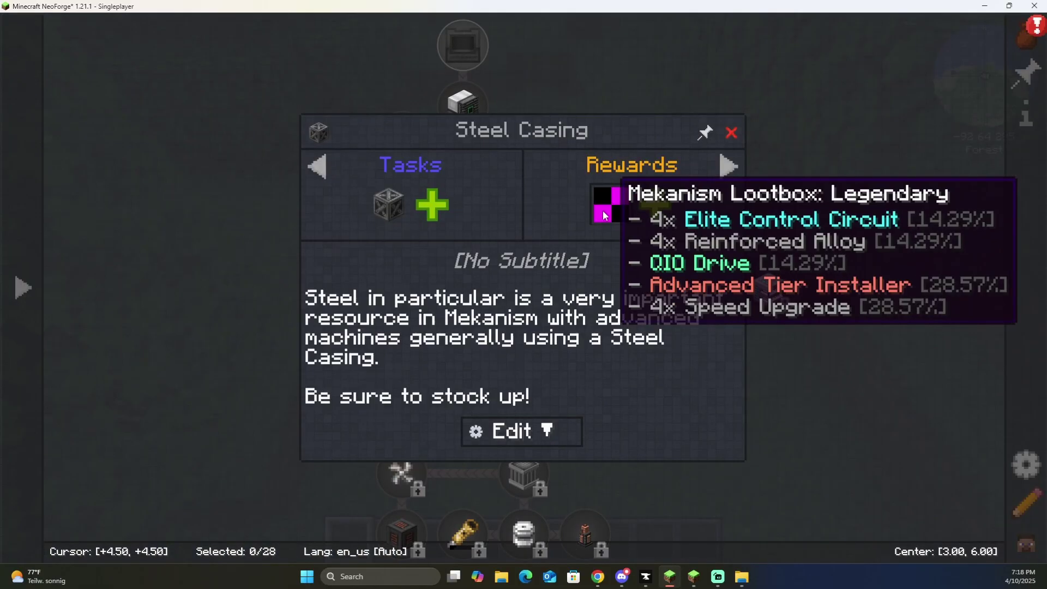
pyautogui.click(731, 132)
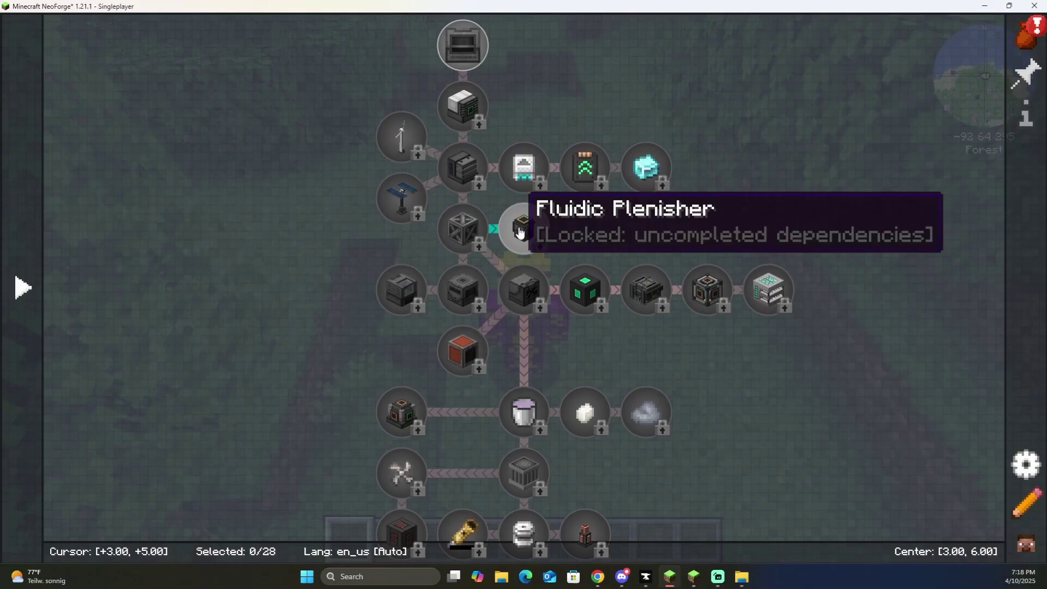
pyautogui.press('Escape')
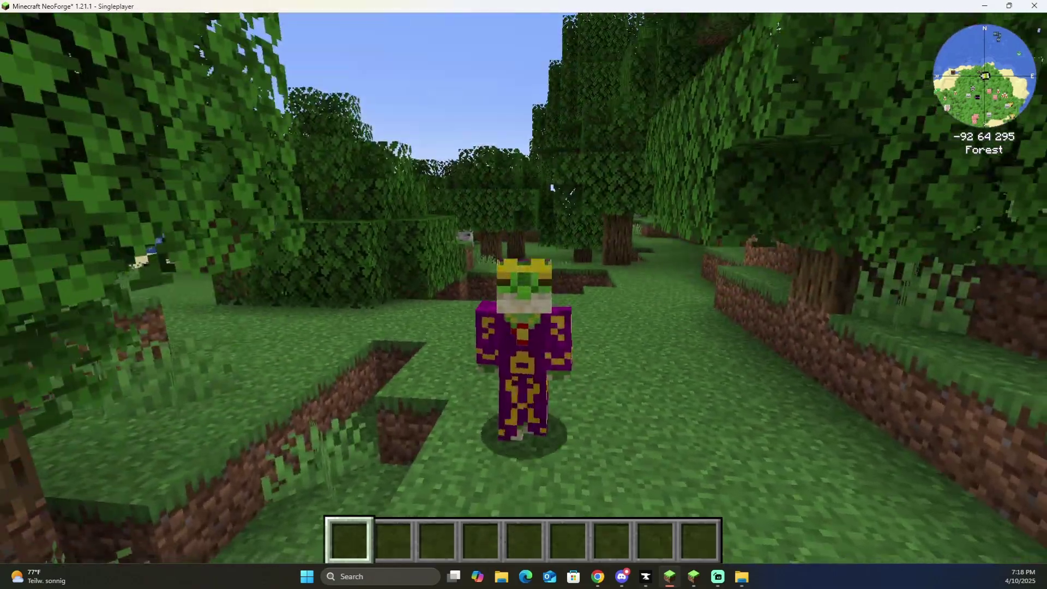
pyautogui.press('w')
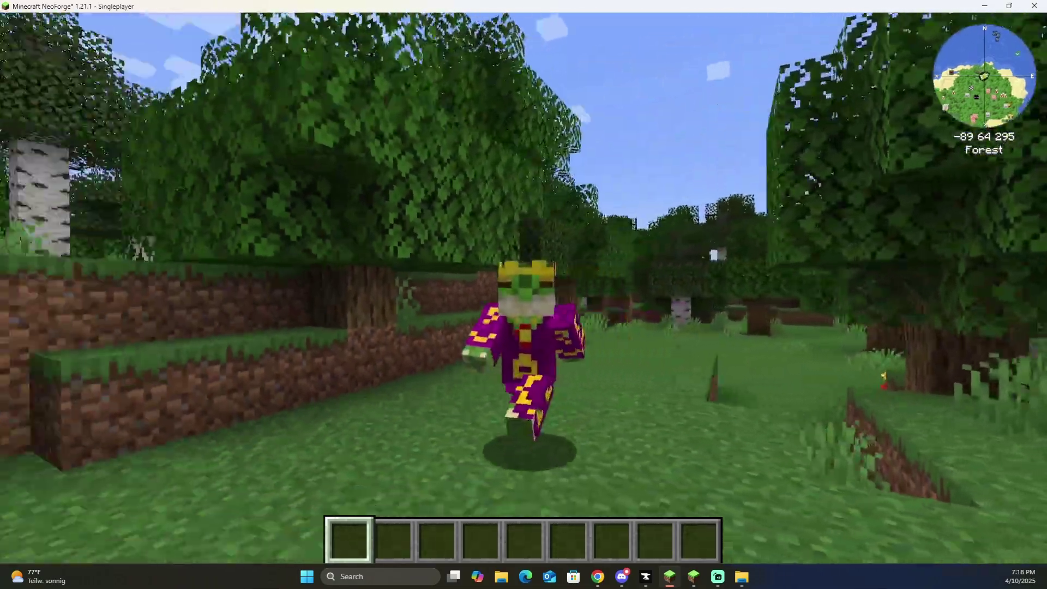
pyautogui.press('w')
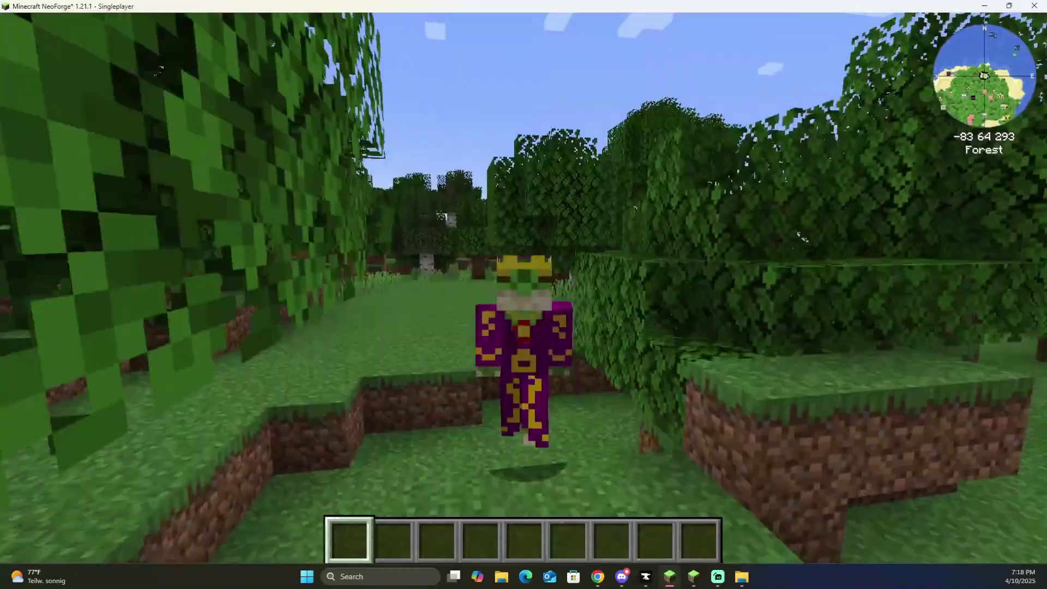
pyautogui.press('w')
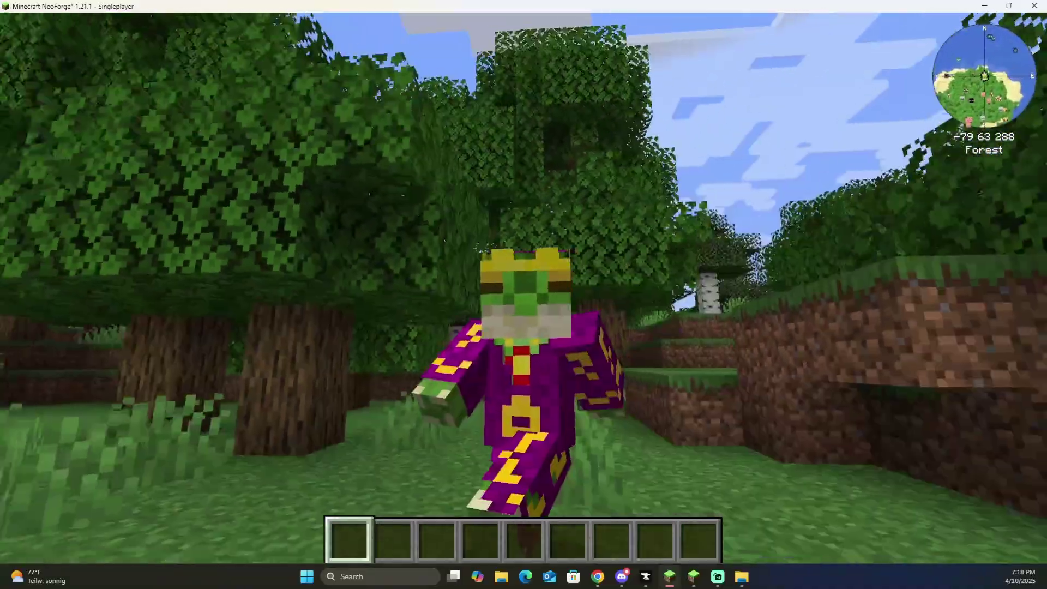
pyautogui.press('w')
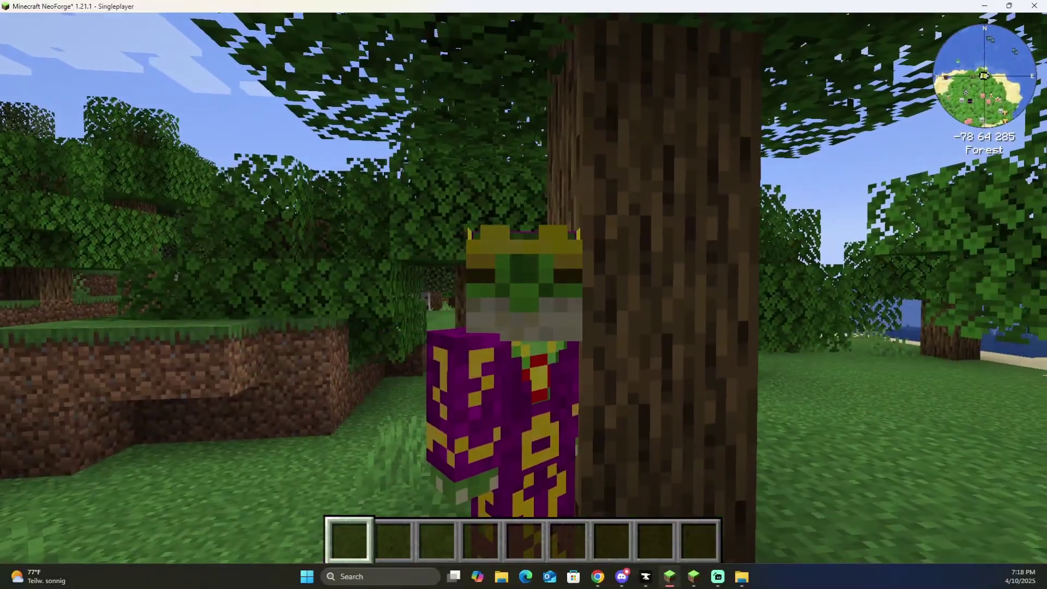
pyautogui.press('w')
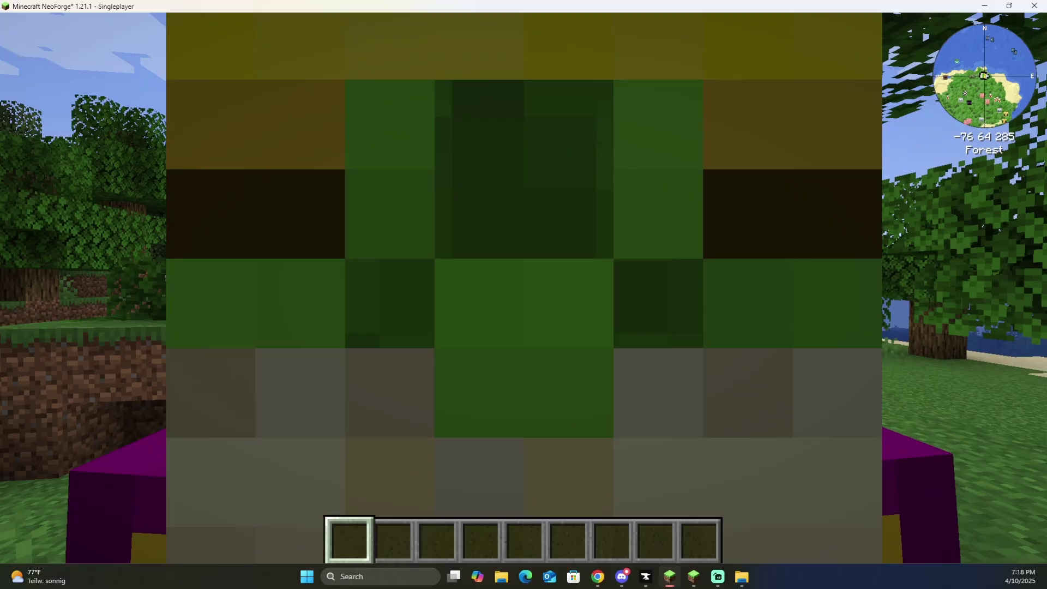
pyautogui.press('s')
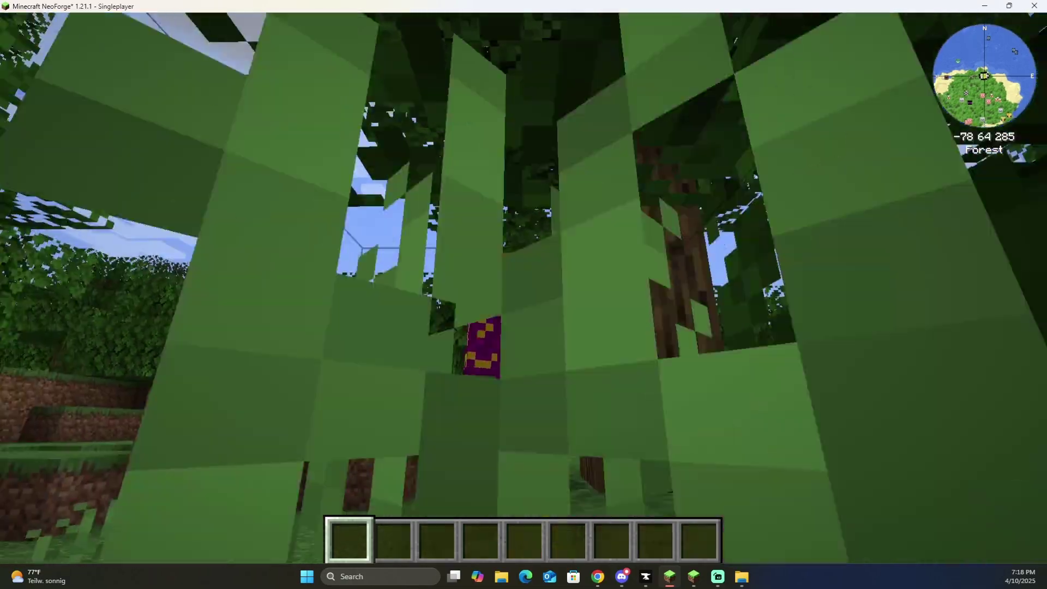
pyautogui.press('s')
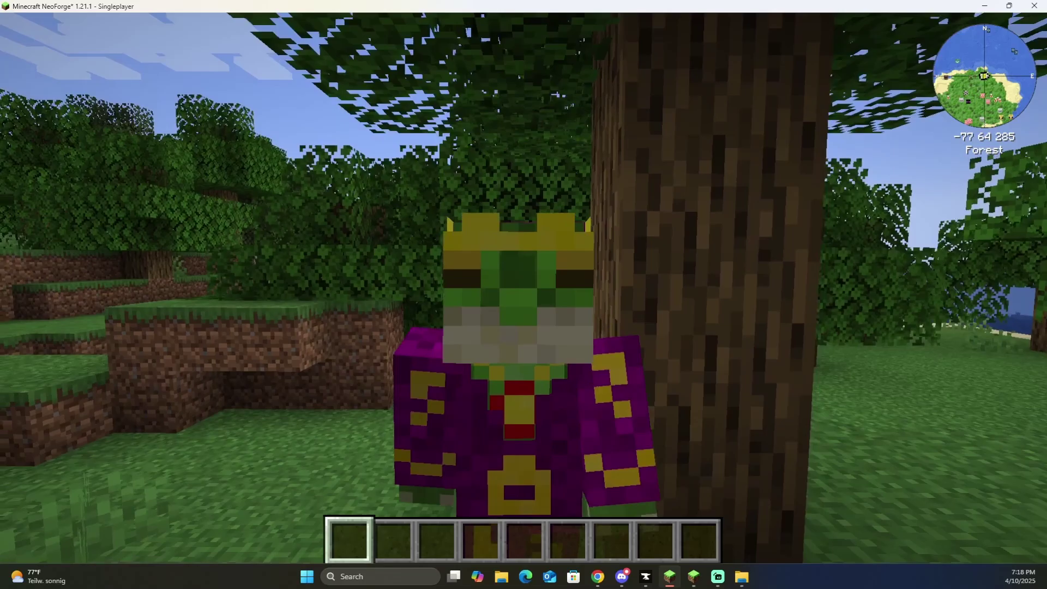
pyautogui.press('s')
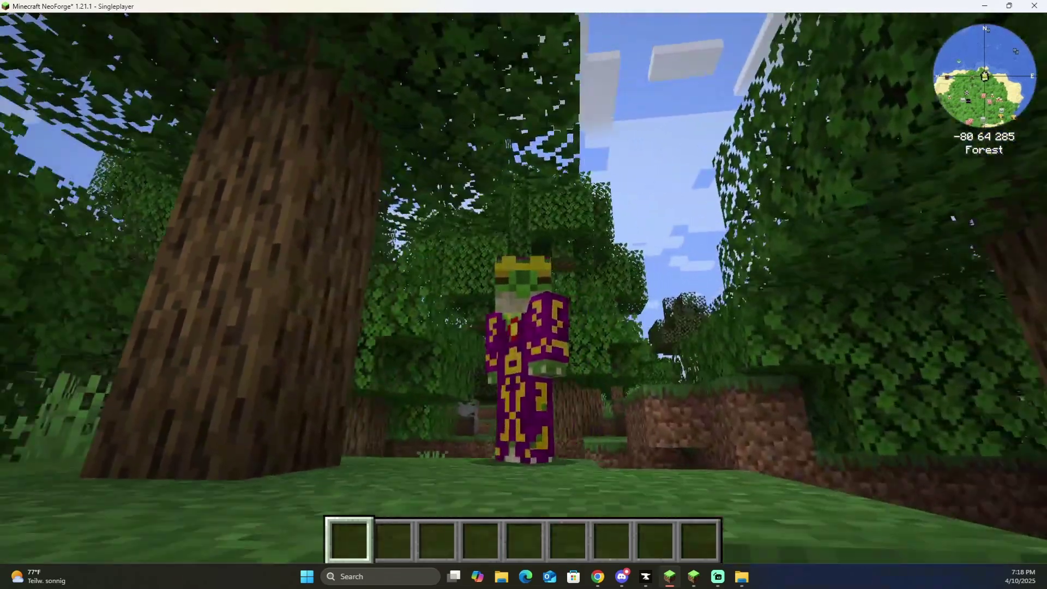